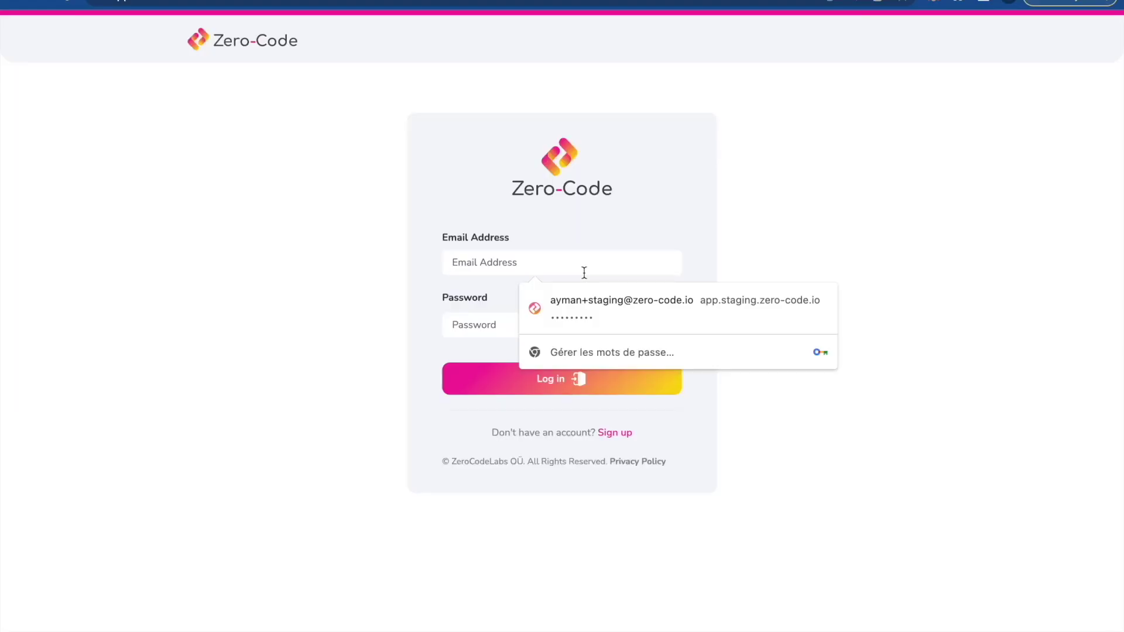
# Log in with the saved ayman+jo account and connect the MetaMask wallet.
pyautogui.write('ayman+jo')
pyautogui.click(585, 298)
pyautogui.click(585, 321)
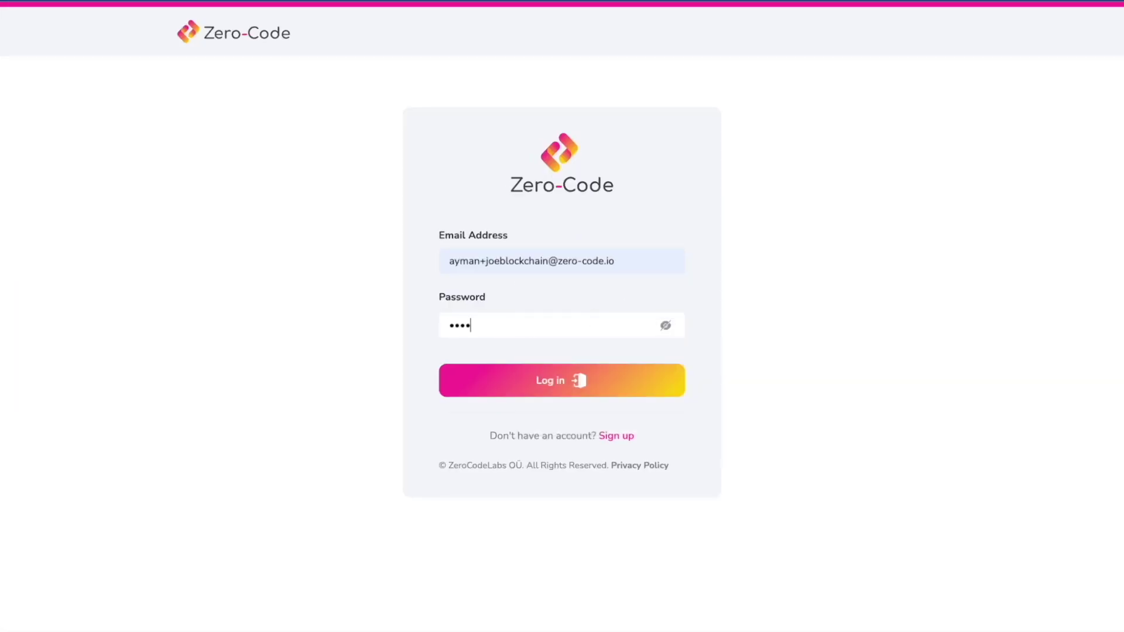
pyautogui.click(598, 381)
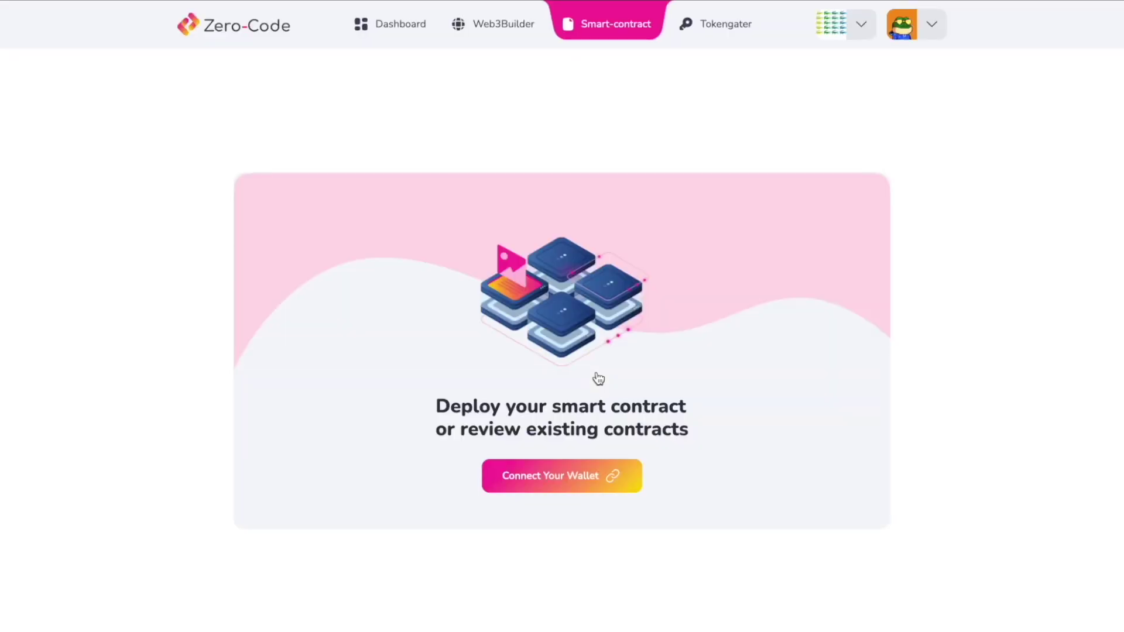
pyautogui.click(571, 475)
pyautogui.click(597, 276)
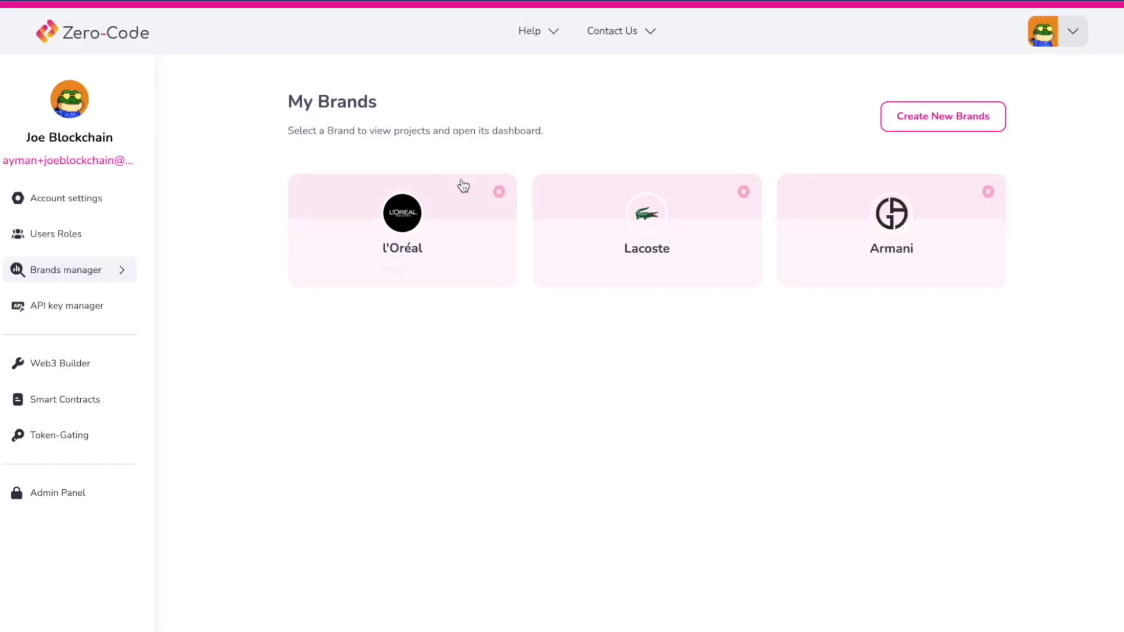
pyautogui.moveTo(647, 230)
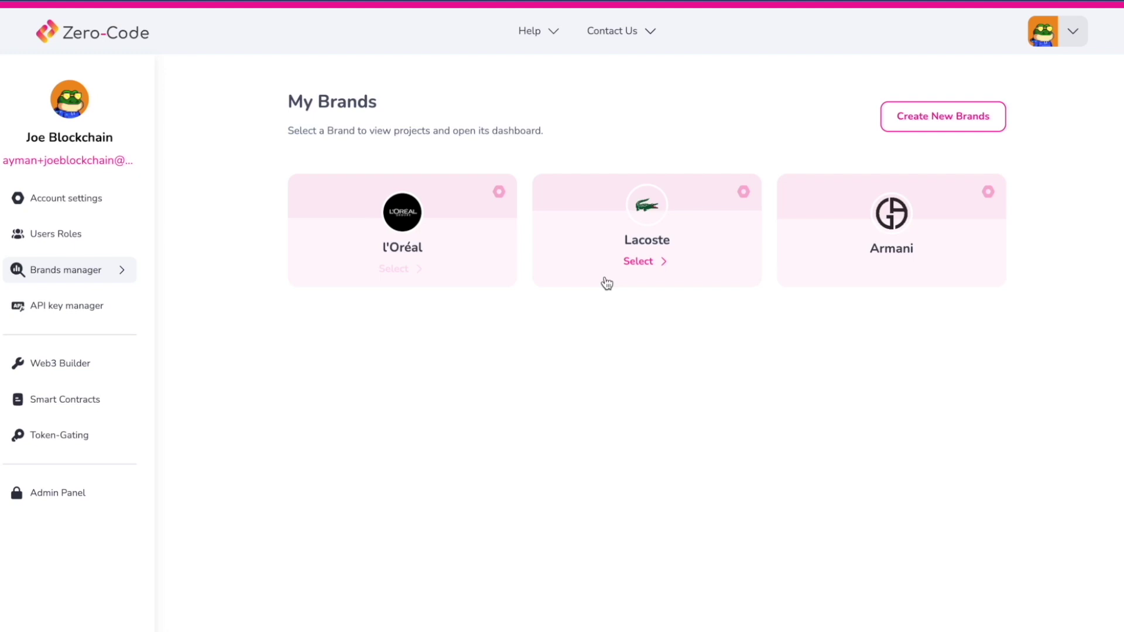
# Open the Lacoste brand's Croco NFT deployment tools and the contract filter.
pyautogui.click(646, 213)
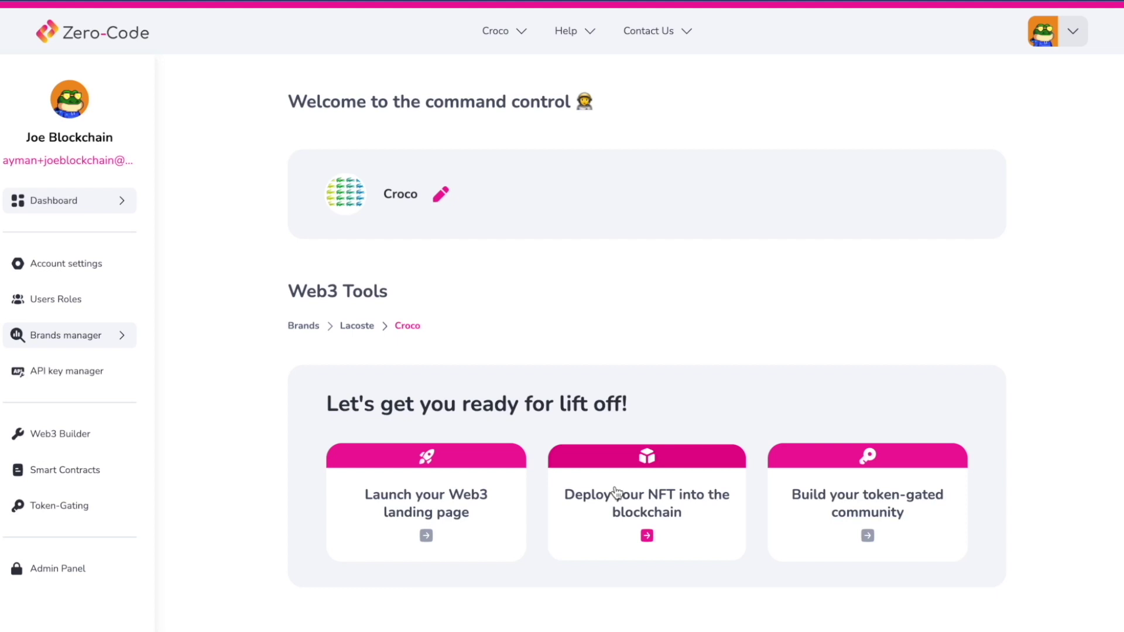
pyautogui.click(616, 493)
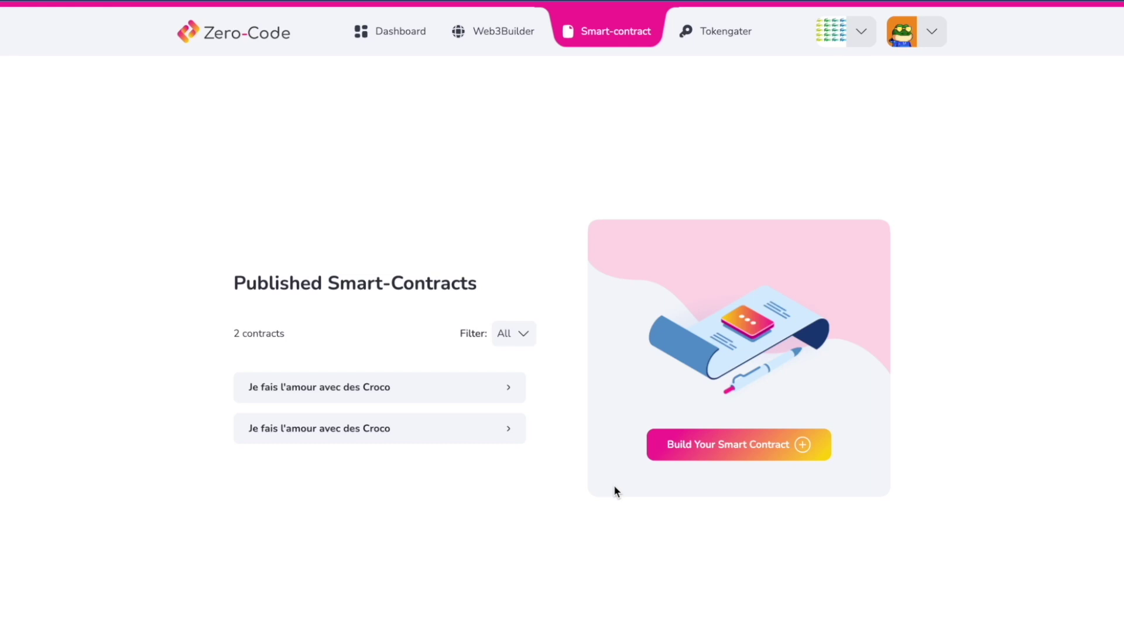
pyautogui.click(528, 340)
# Open the draft contract and append '2' to the project name and description.
pyautogui.click(510, 402)
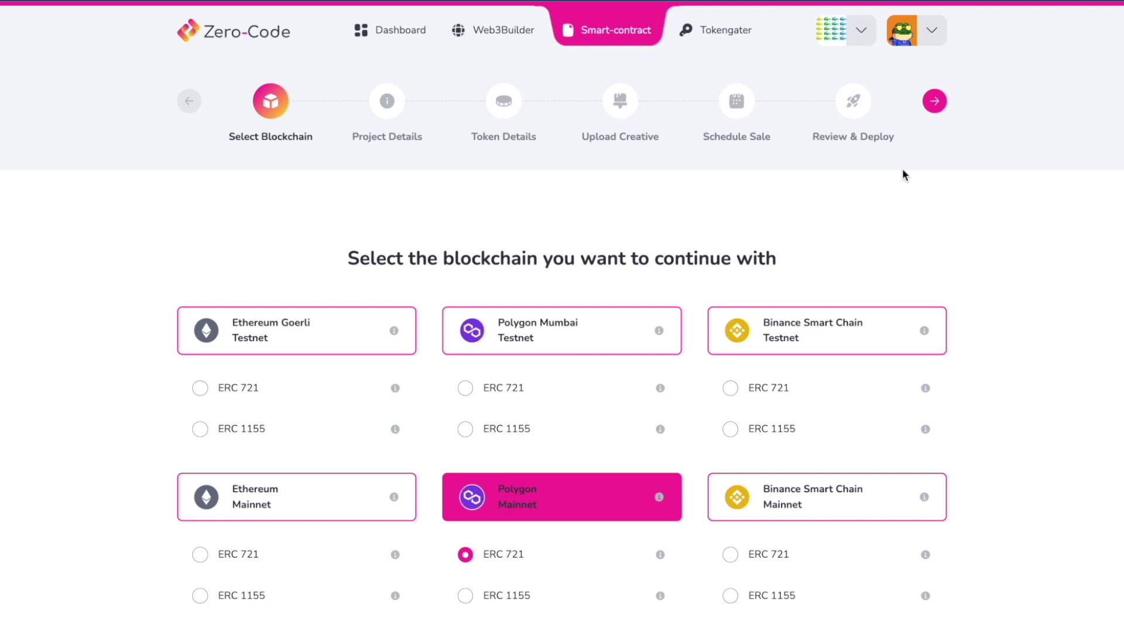
pyautogui.click(934, 101)
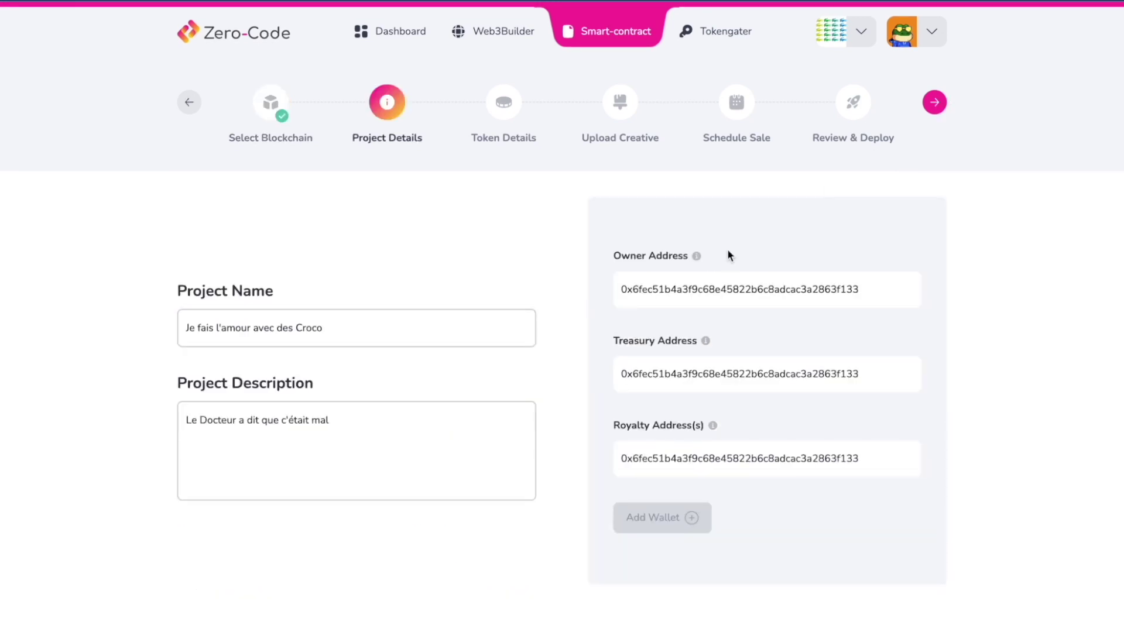
pyautogui.click(450, 329)
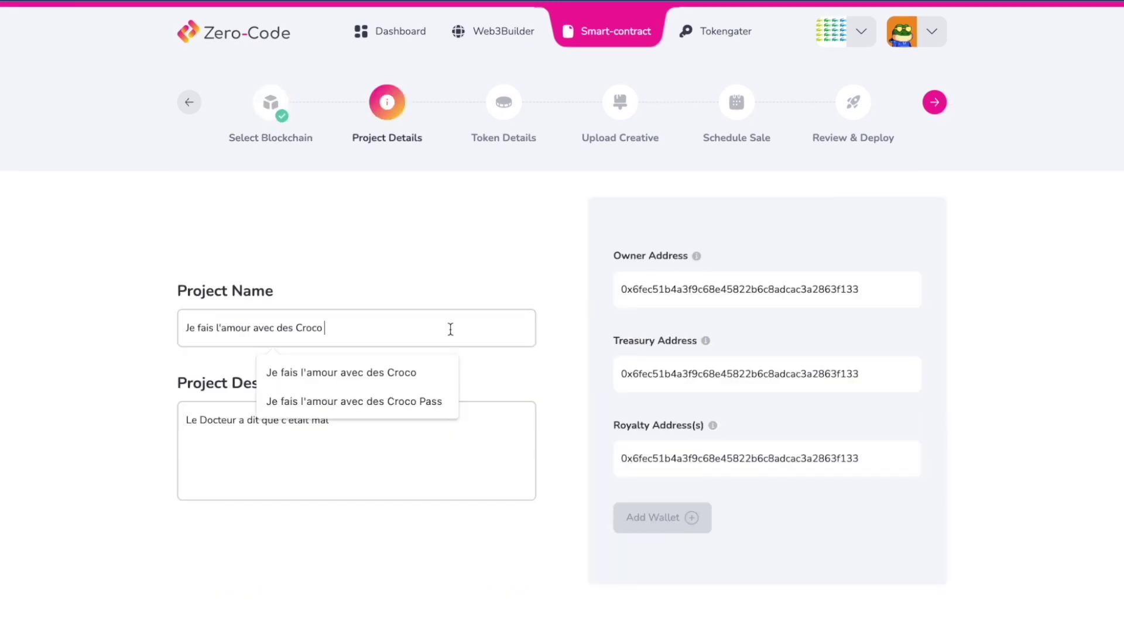
pyautogui.write('2')
pyautogui.click(384, 427)
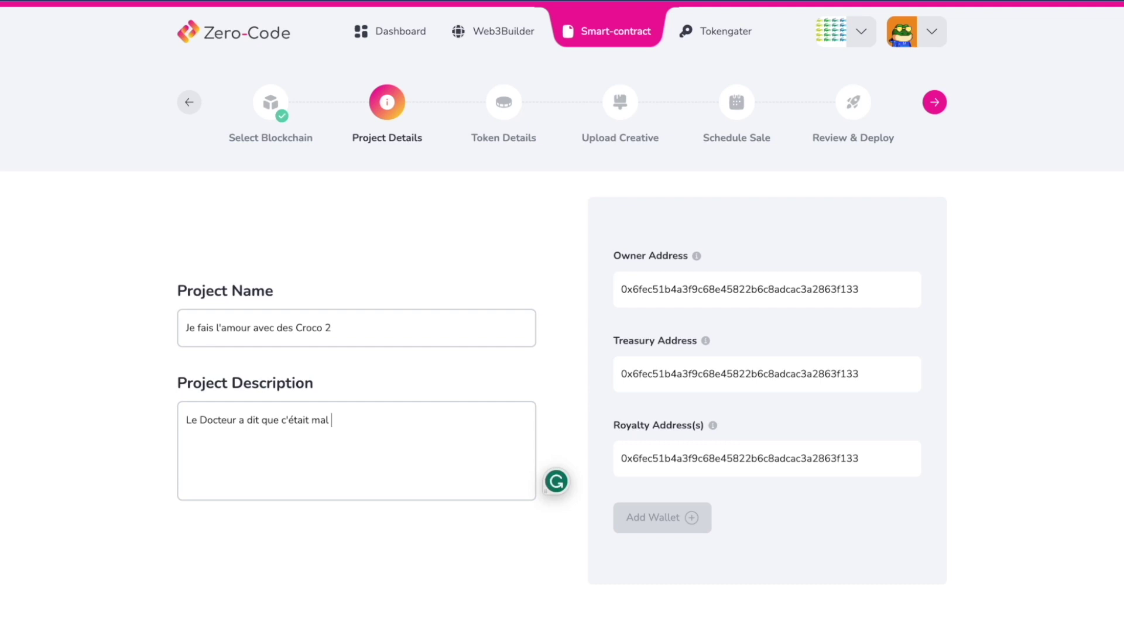
pyautogui.write('2')
# Change the token symbol to AC2.
pyautogui.click(928, 105)
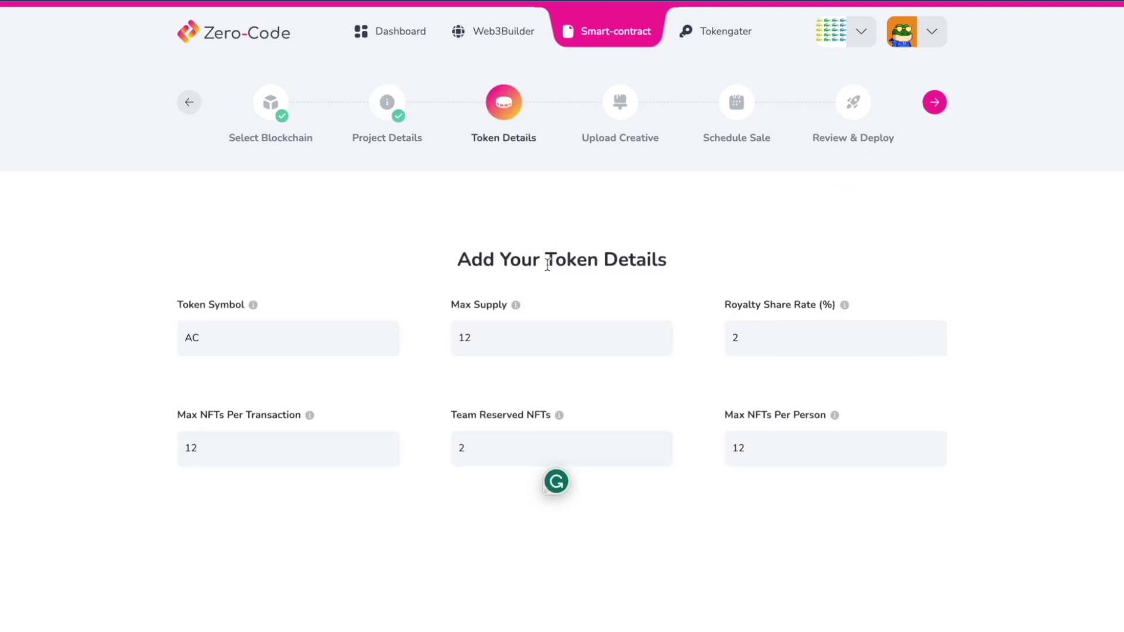
pyautogui.click(347, 340)
pyautogui.write('2')
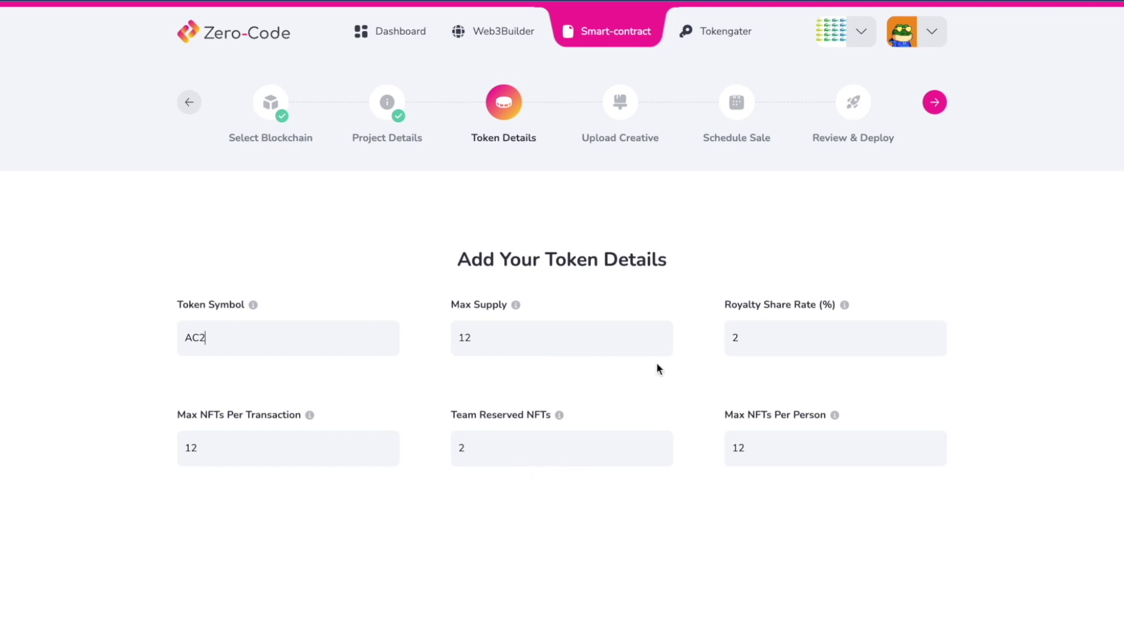
pyautogui.click(935, 102)
# Upload the twelve NFT images and their twelve JSON metadata files.
pyautogui.click(477, 356)
pyautogui.click(295, 243)
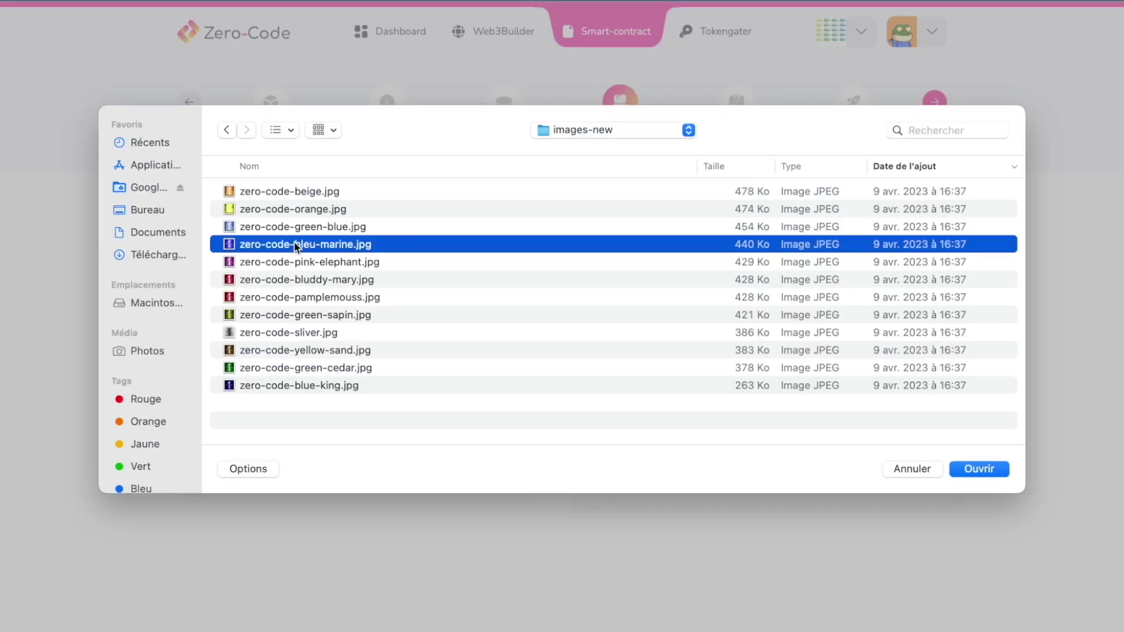
pyautogui.press('super+a')
pyautogui.press('Return')
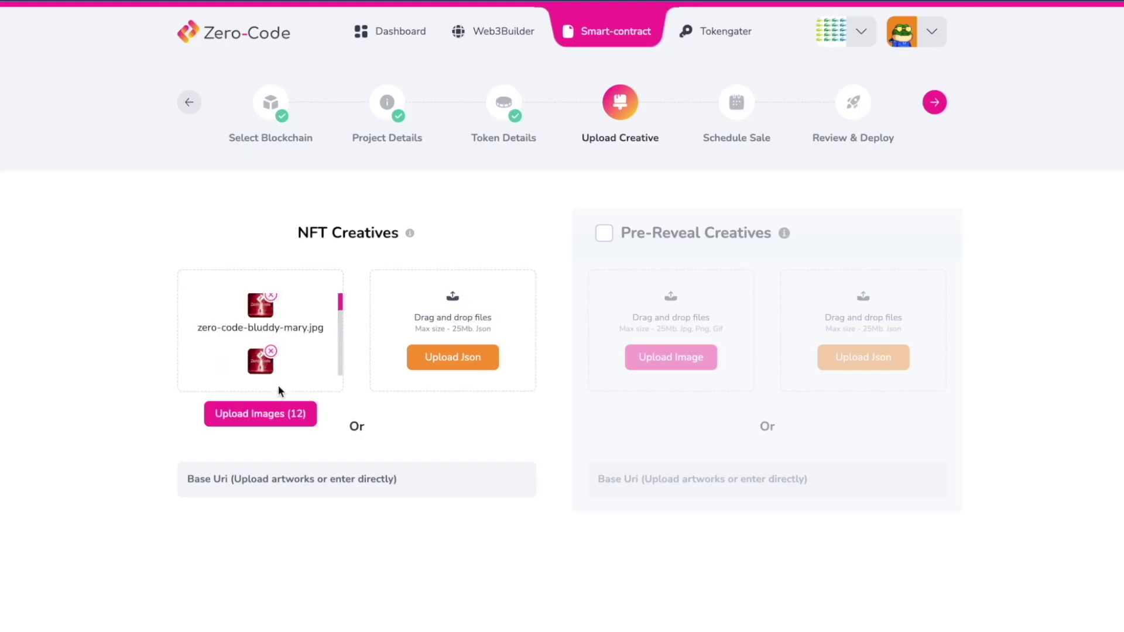
pyautogui.scroll(-5, 310, 343)
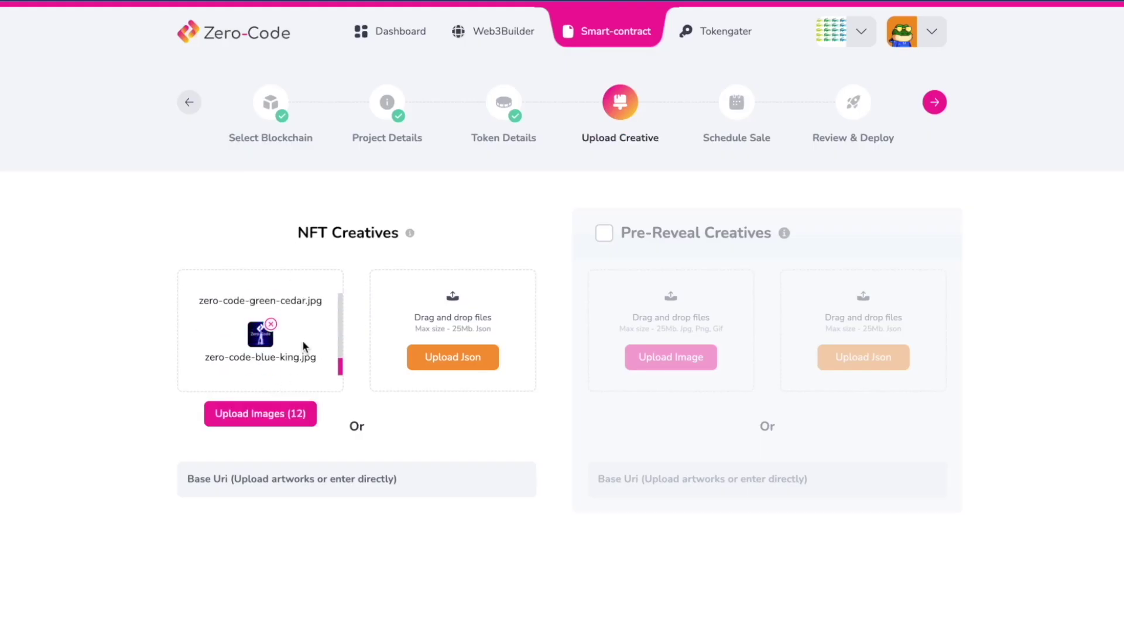
pyautogui.click(259, 424)
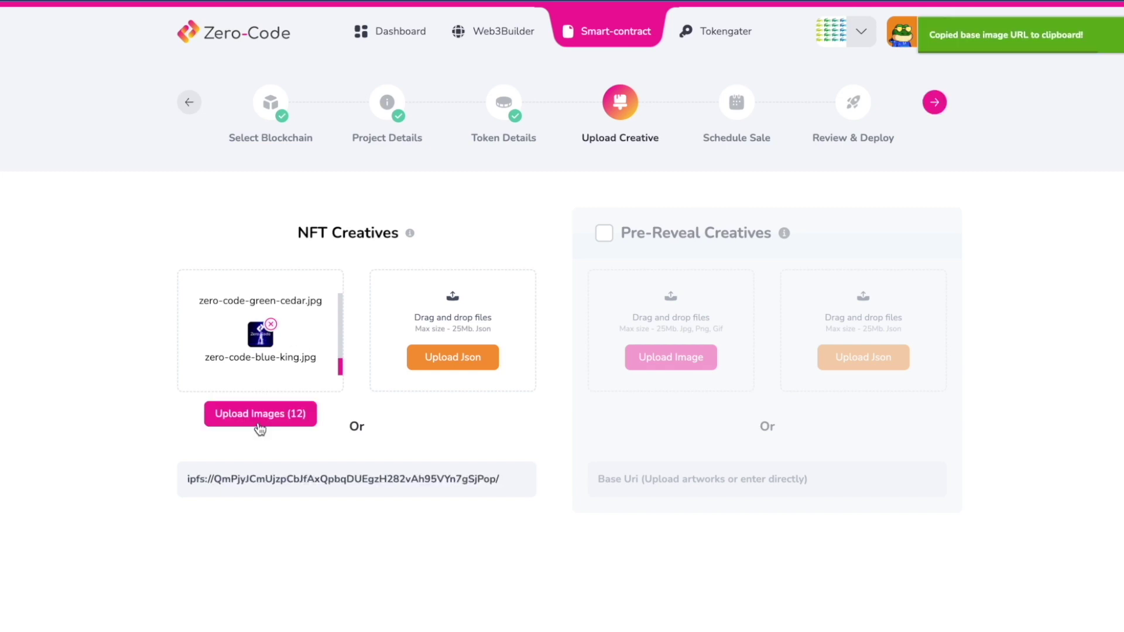
pyautogui.click(453, 358)
pyautogui.press('super+a')
pyautogui.press('Return')
# Enable pre-reveal creatives and upload the twelve pre-reveal images and their JSON metadata.
pyautogui.click(606, 234)
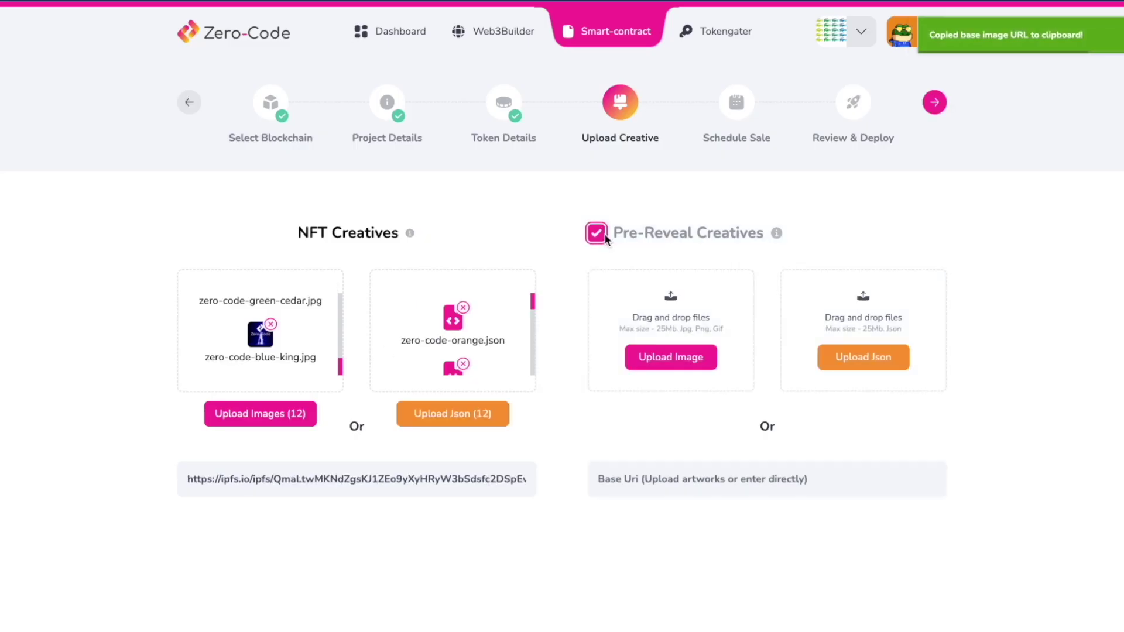
pyautogui.click(668, 358)
pyautogui.click(314, 286)
pyautogui.press('super+a')
pyautogui.press('Return')
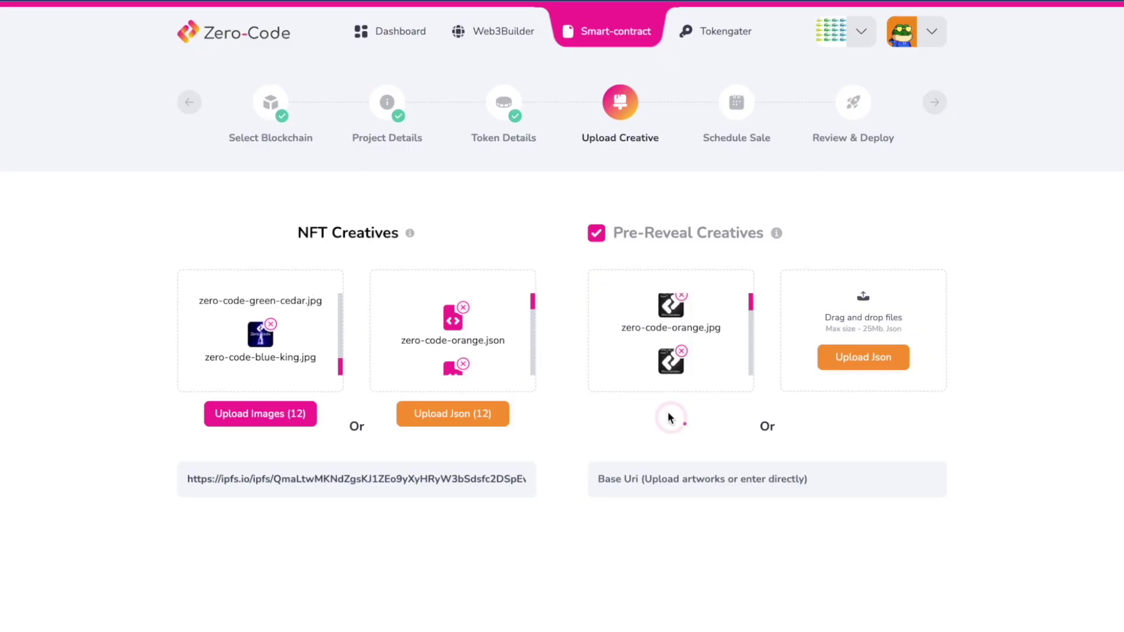
pyautogui.click(872, 358)
pyautogui.press('super+a')
pyautogui.press('Return')
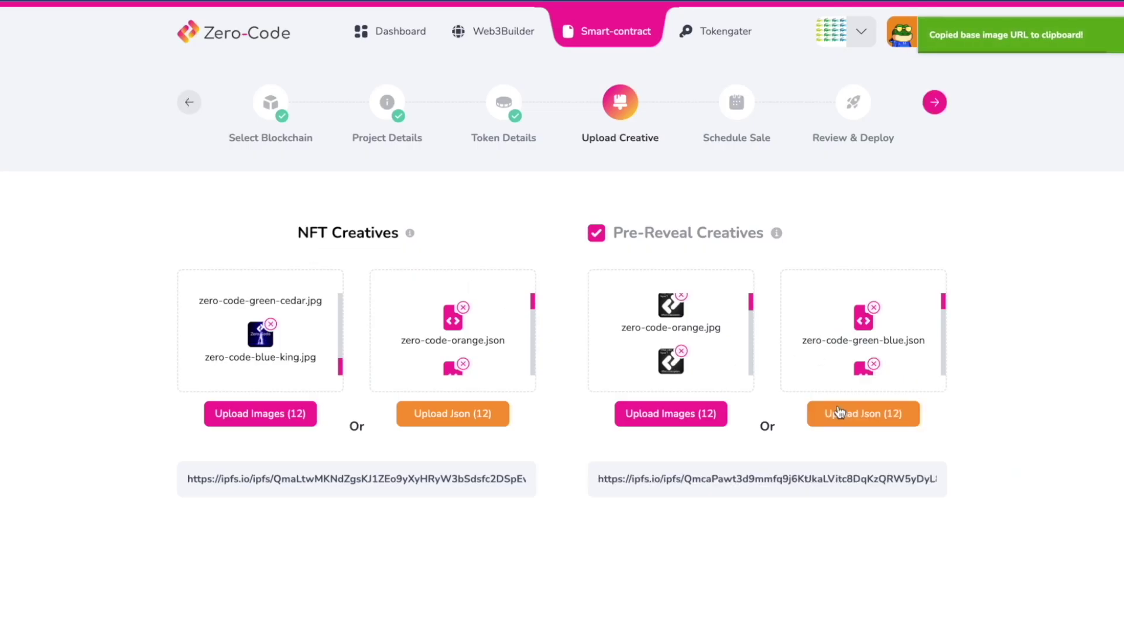
pyautogui.click(932, 106)
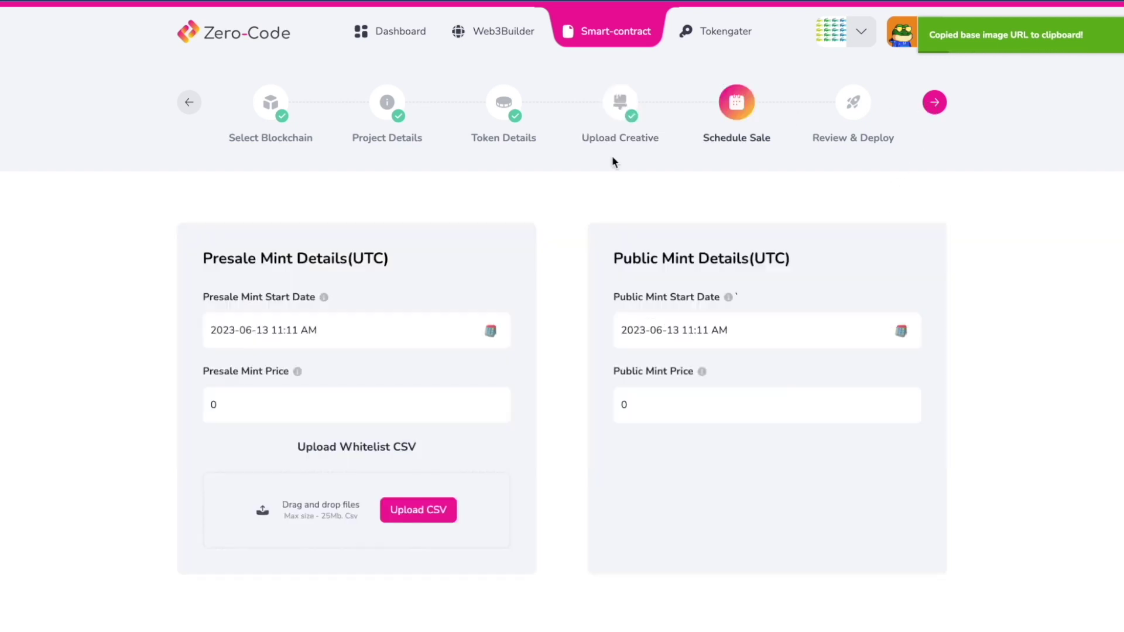
# Set presale price 0.1 with the whitelist wallets CSV and public price 0.2.
pyautogui.click(316, 398)
pyautogui.write(',1')
pyautogui.click(449, 514)
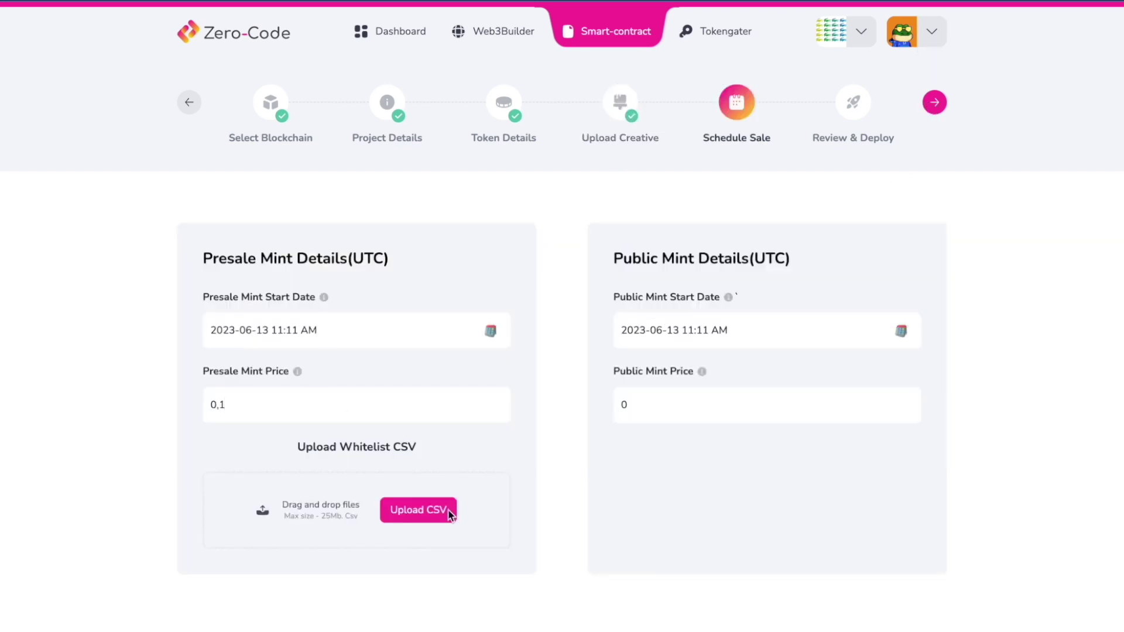
pyautogui.doubleClick(357, 387)
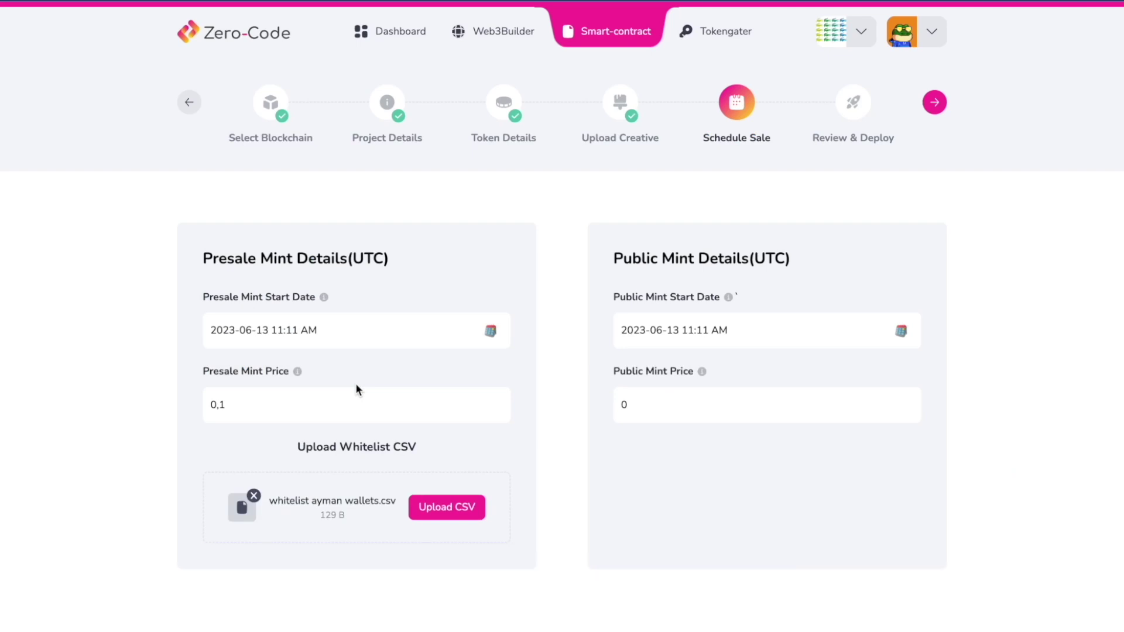
pyautogui.click(624, 404)
pyautogui.write(',2')
# Review the collection settings and start deploying the NFT collection.
pyautogui.click(935, 103)
pyautogui.scroll(-2, 408, 349)
pyautogui.scroll(-3, 407, 343)
pyautogui.scroll(-3, 406, 343)
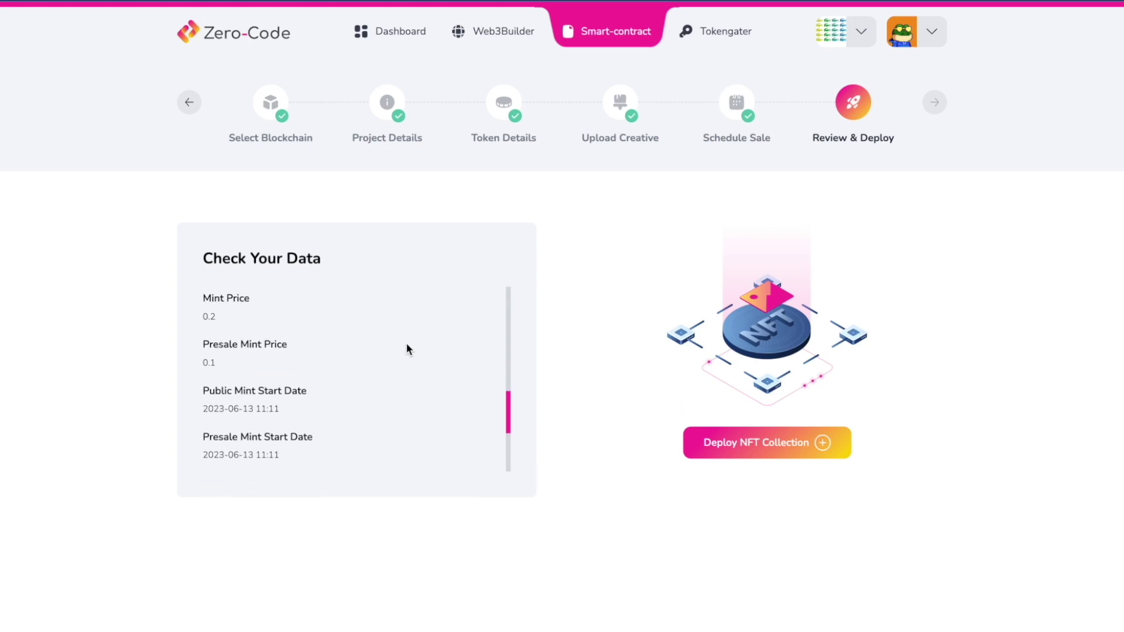
pyautogui.scroll(-3, 407, 343)
pyautogui.click(704, 448)
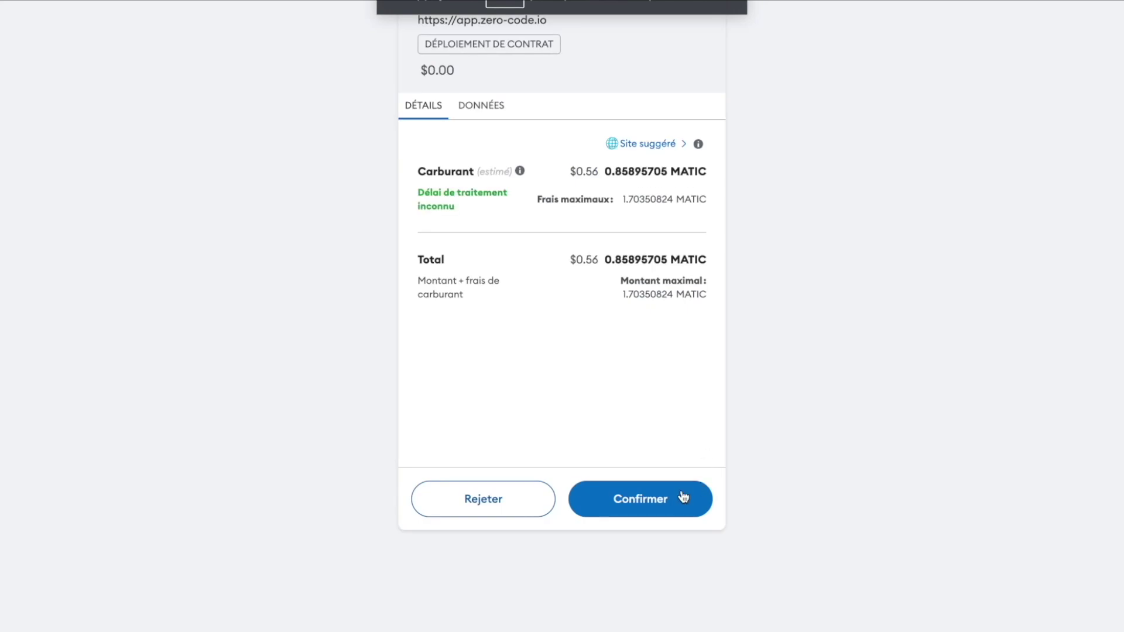
# Confirm the ~0.86 MATIC contract-deployment transaction in MetaMask.
pyautogui.click(683, 498)
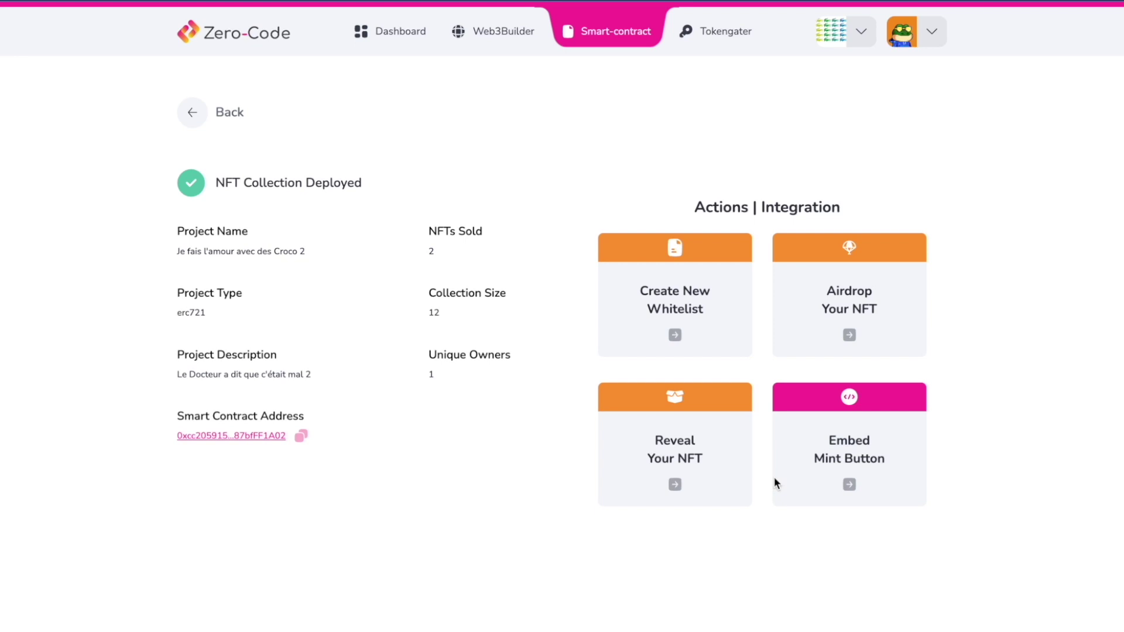
# Open the Embed Mint Button page and scroll to the light and dark theme URLs.
pyautogui.click(791, 475)
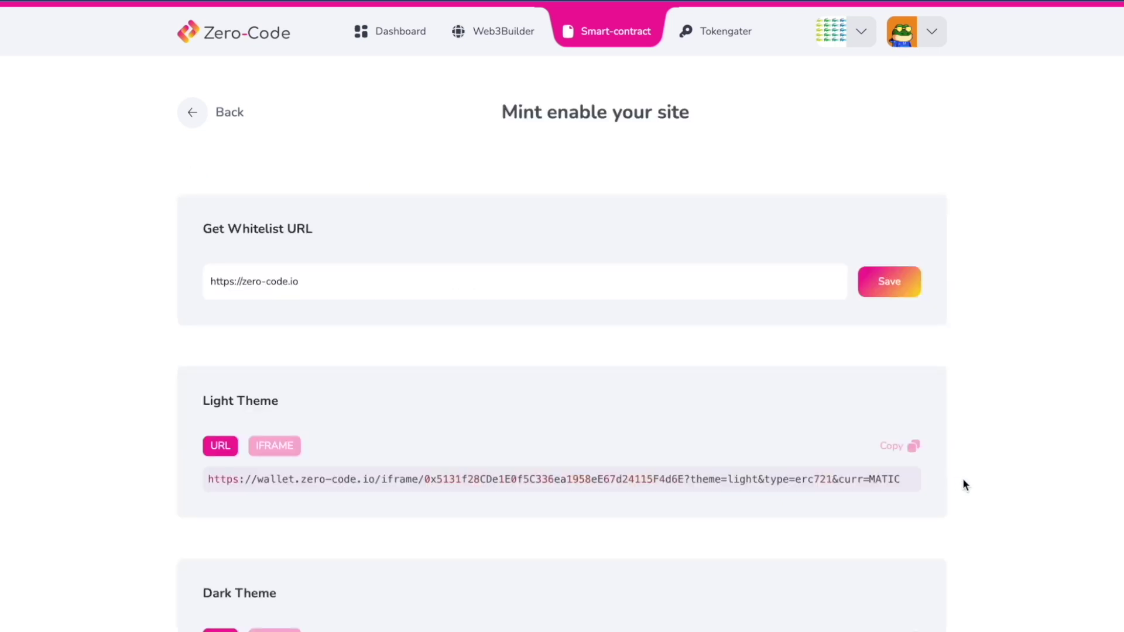
pyautogui.scroll(-2, 963, 484)
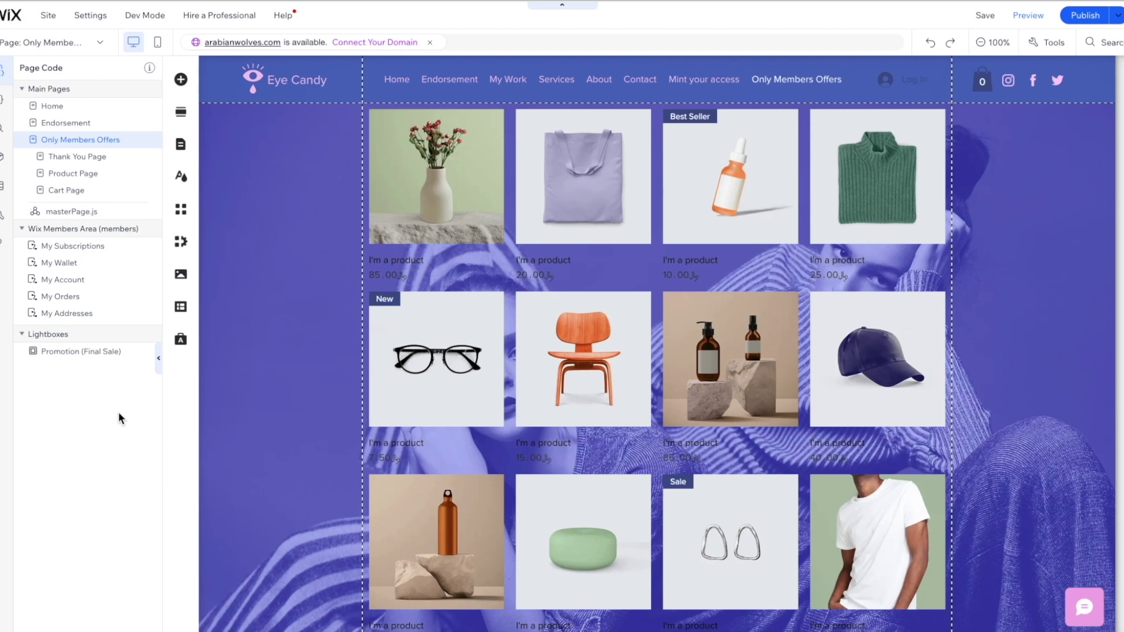
# Add an HTML embed on the Home page pointing to the wallet.zero-code.io widget URL.
pyautogui.click(62, 111)
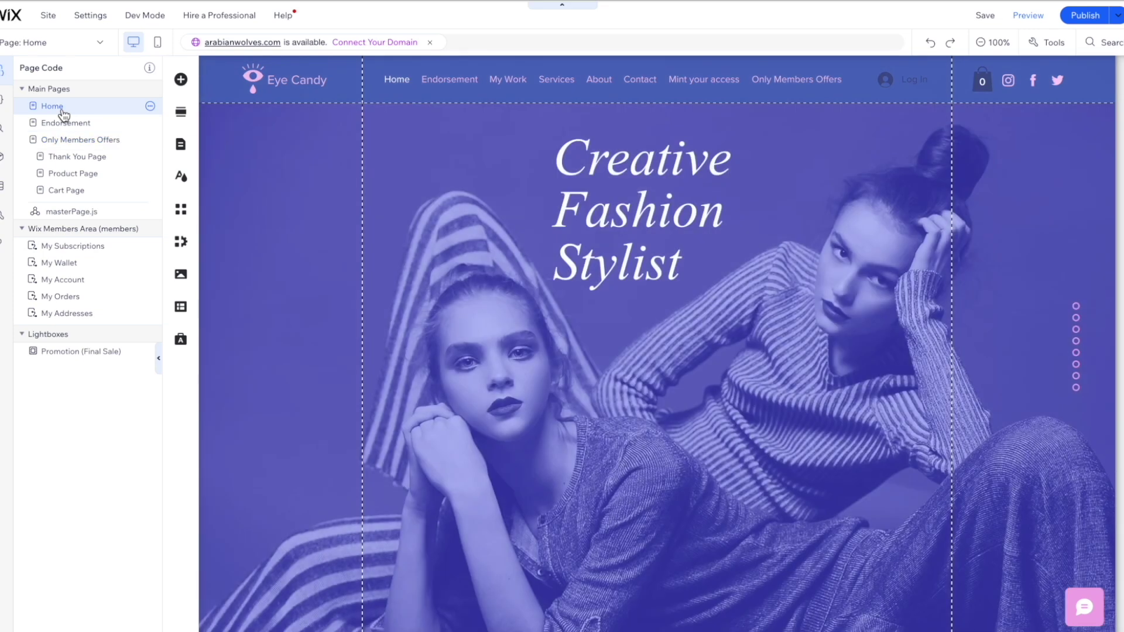
pyautogui.click(179, 80)
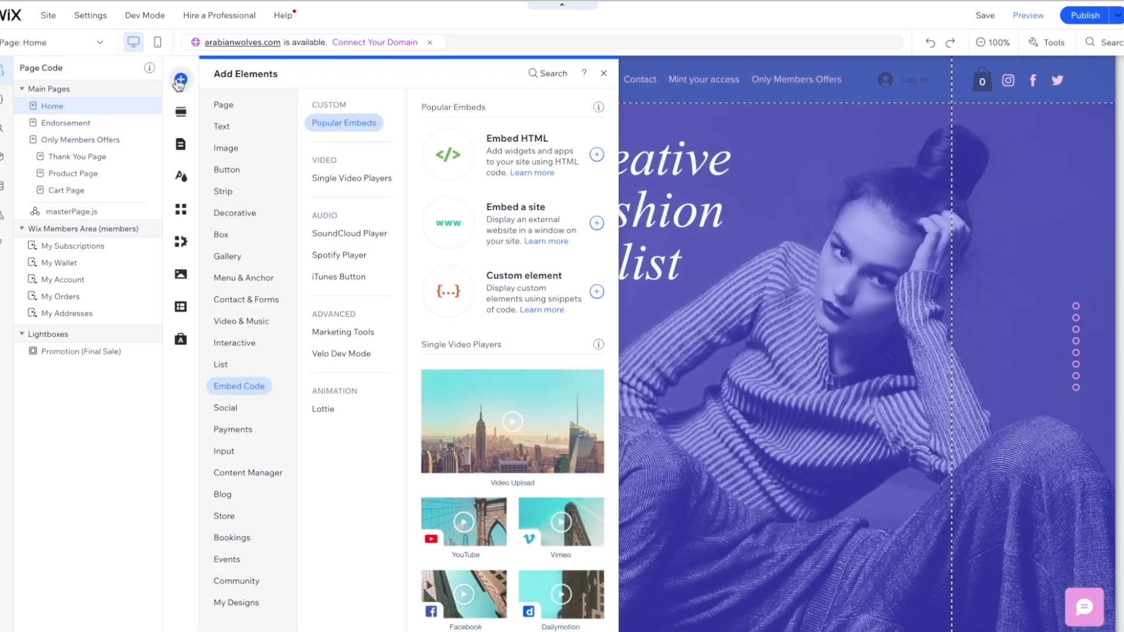
pyautogui.click(471, 140)
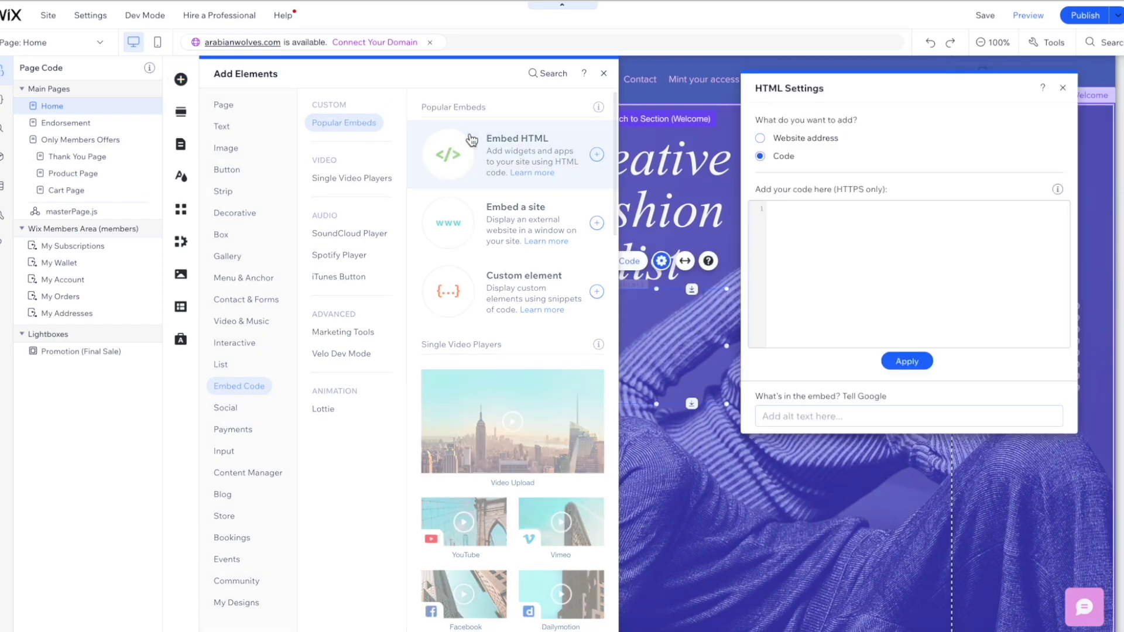
pyautogui.click(760, 139)
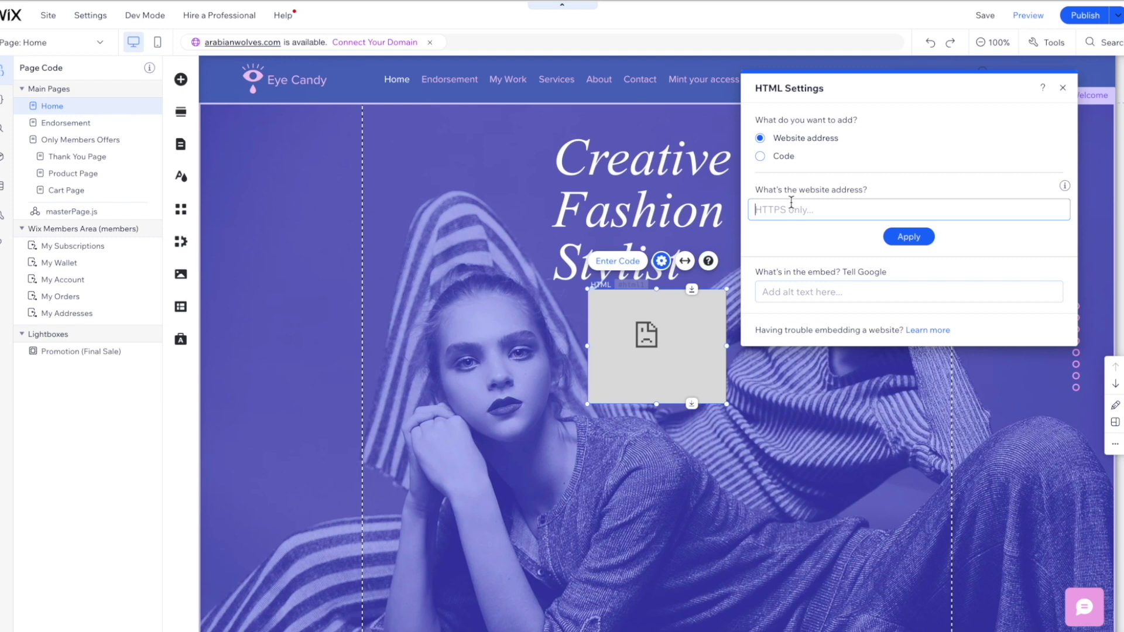
pyautogui.hotkey('ctrl', 'v')
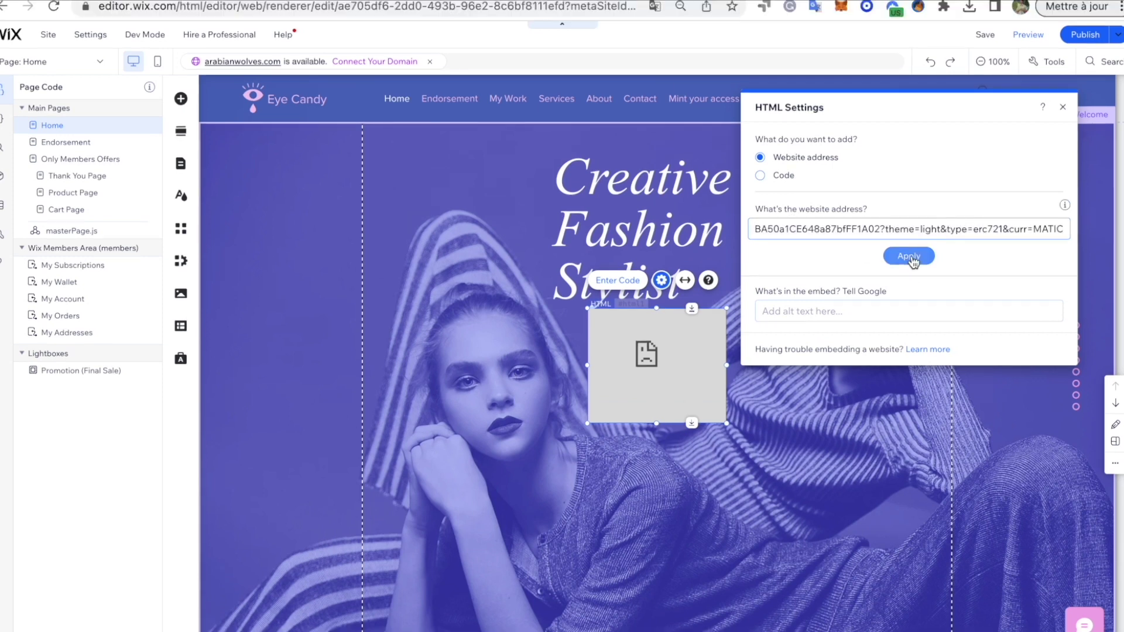
pyautogui.click(909, 237)
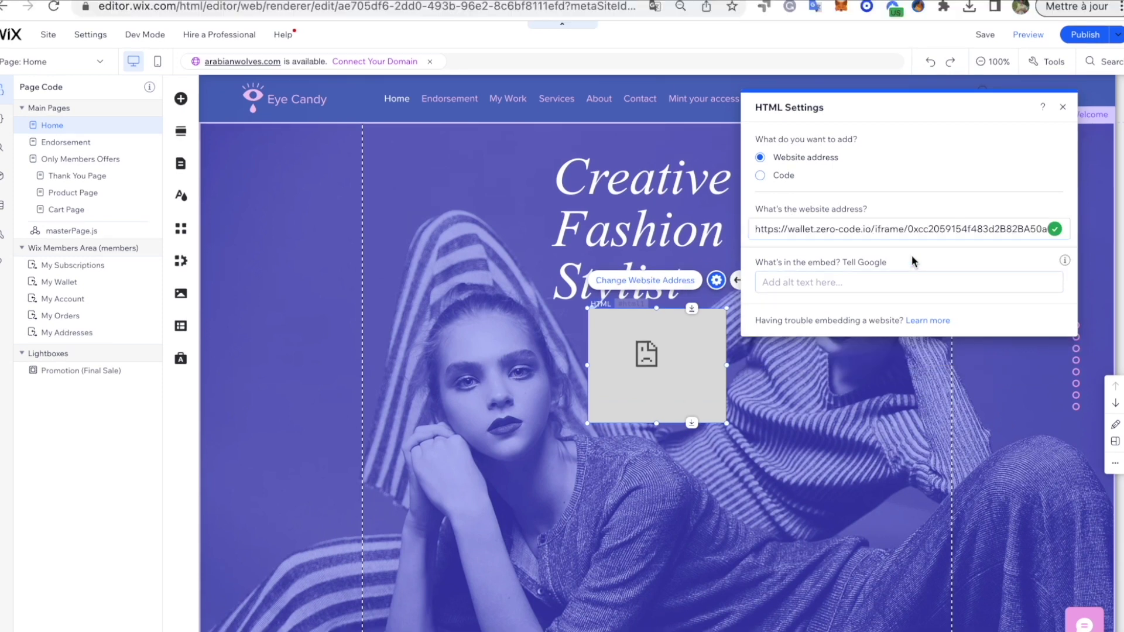
pyautogui.click(1062, 108)
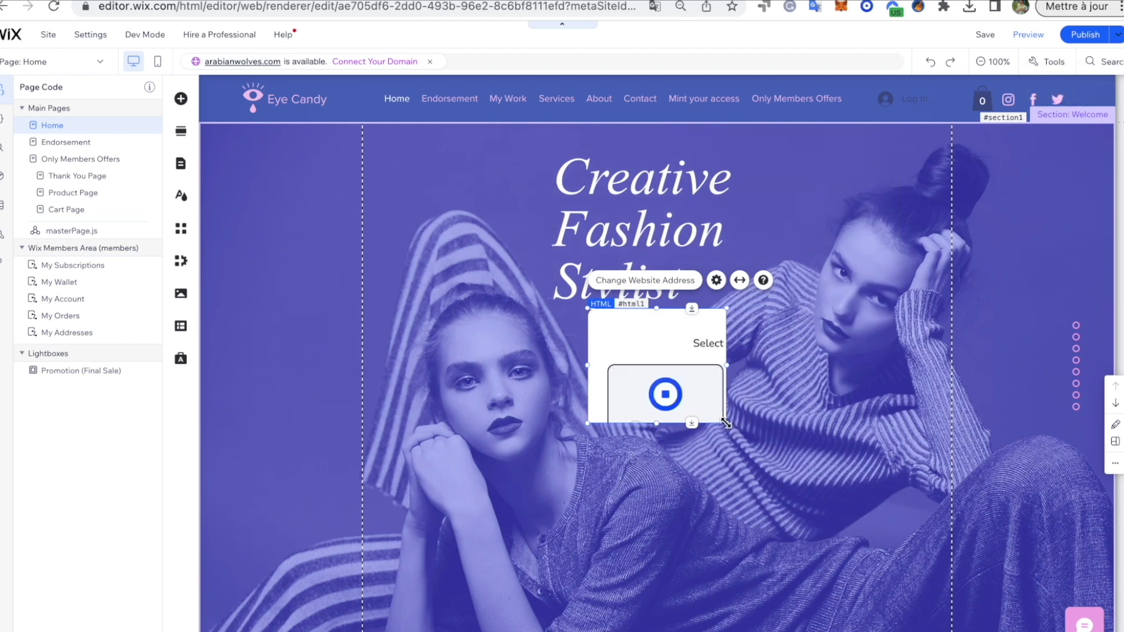
# Enlarge the wallet widget and move it under the home headline.
pyautogui.moveTo(726, 423); pyautogui.dragTo(890, 564)
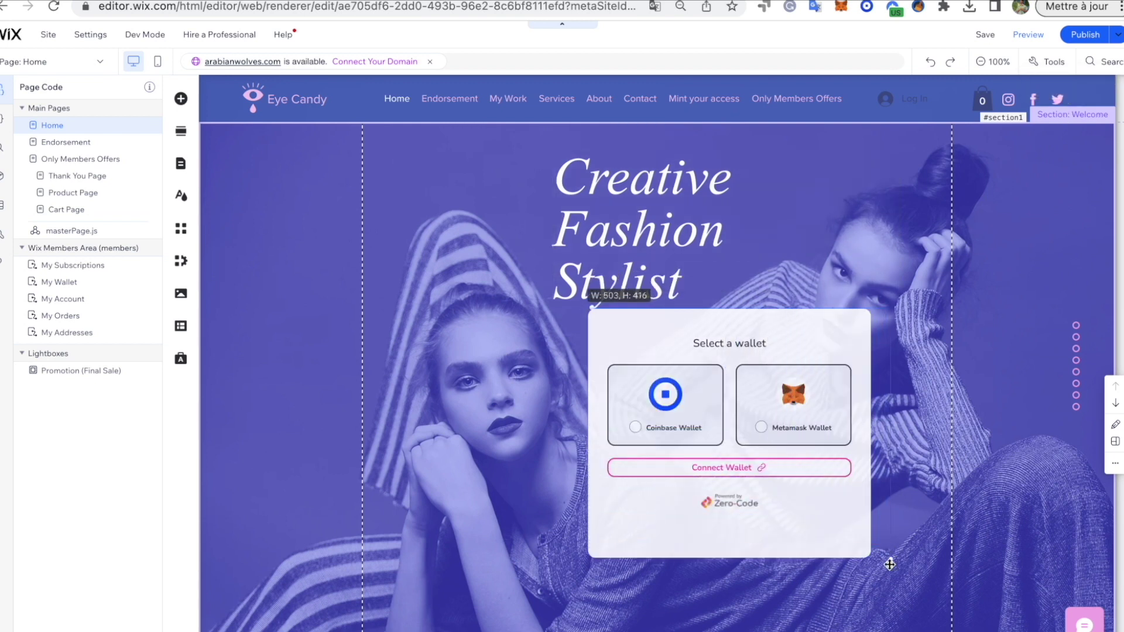
pyautogui.moveTo(815, 325)
pyautogui.mouseDown()
pyautogui.moveTo(740, 342)
pyautogui.moveTo(734, 363)
pyautogui.mouseUp()
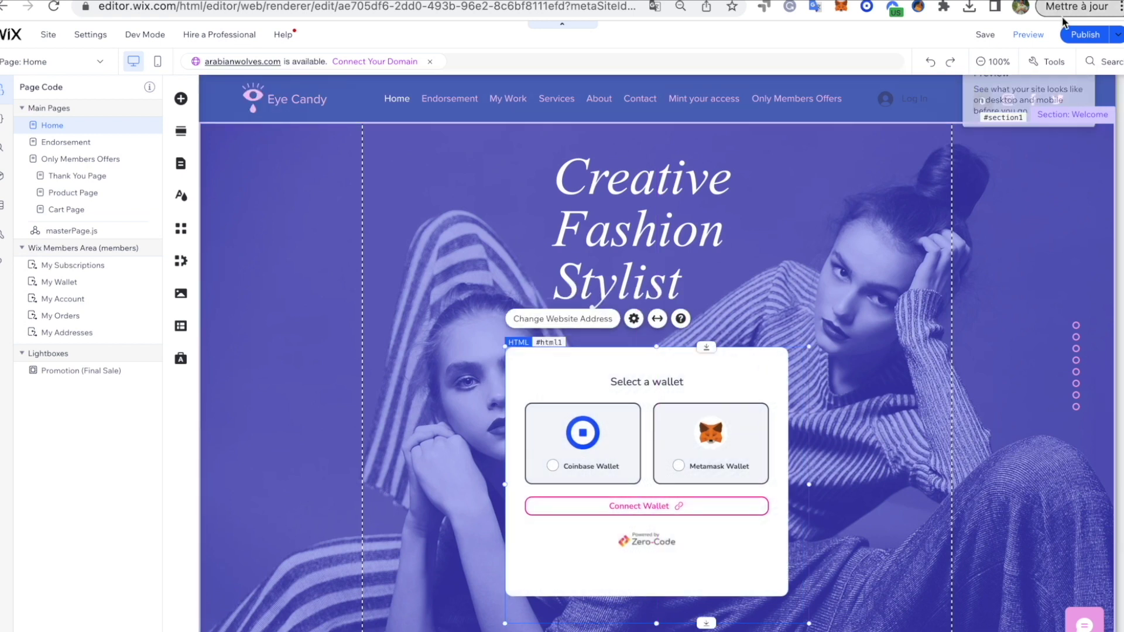
pyautogui.click(1078, 40)
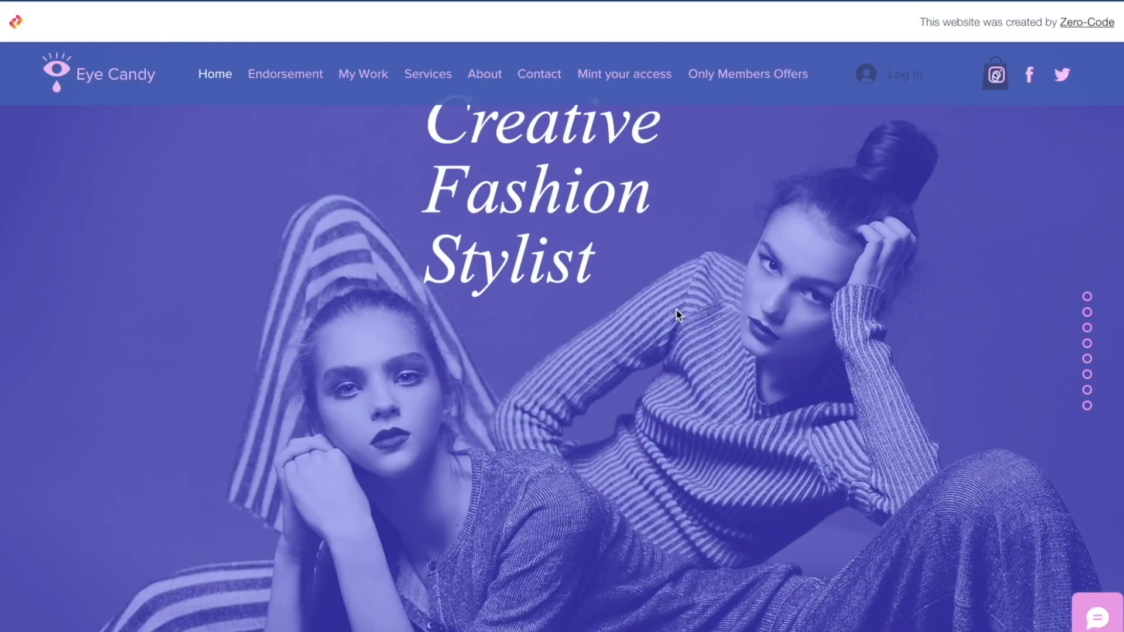
# Scroll the live Eye Candy site down to the Mint section.
pyautogui.scroll(-3, 676, 315)
pyautogui.scroll(-3, 677, 315)
pyautogui.scroll(-5, 677, 314)
pyautogui.scroll(-5, 676, 314)
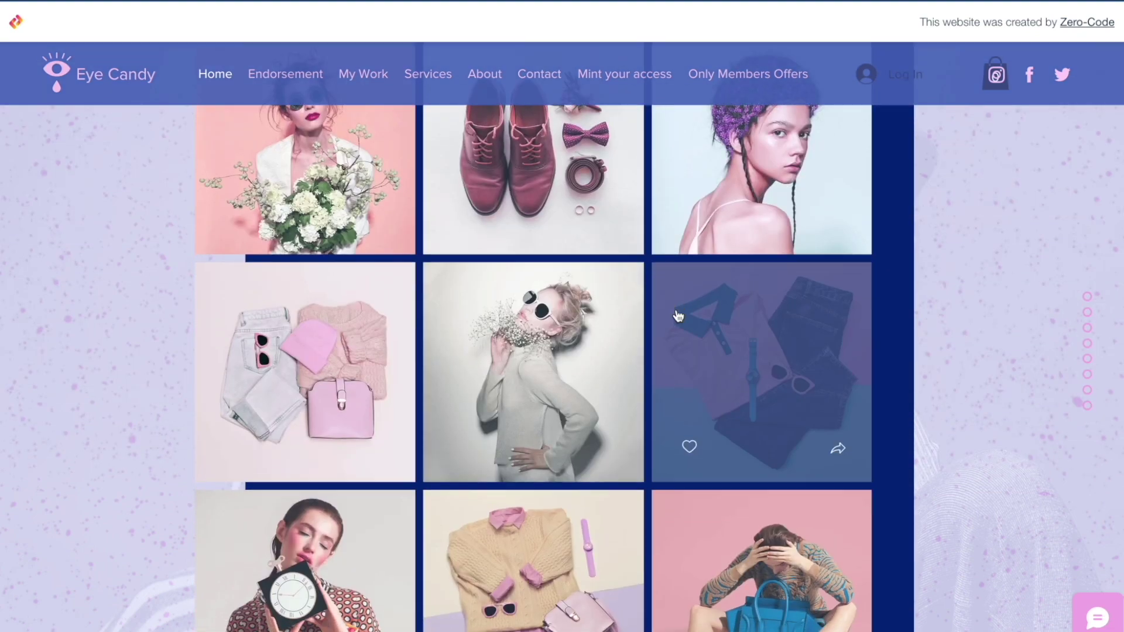
pyautogui.scroll(-2, 677, 315)
pyautogui.scroll(-5, 677, 314)
pyautogui.scroll(-2, 678, 315)
pyautogui.scroll(-5, 678, 314)
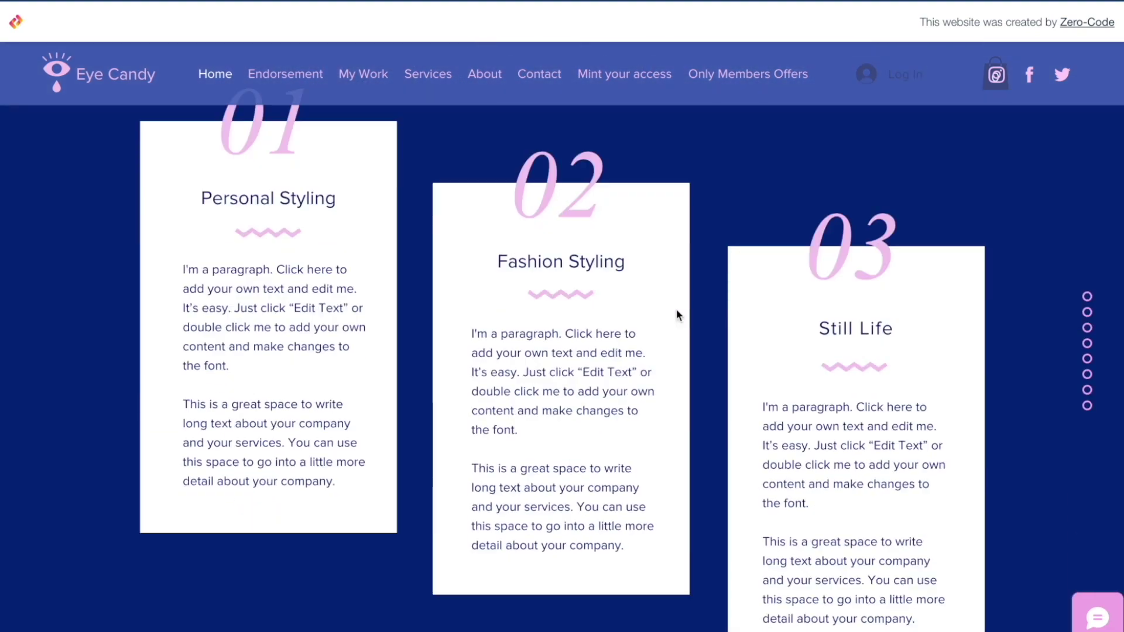
pyautogui.scroll(-5, 676, 315)
pyautogui.scroll(-2, 676, 314)
pyautogui.scroll(-1, 676, 315)
pyautogui.scroll(-5, 676, 314)
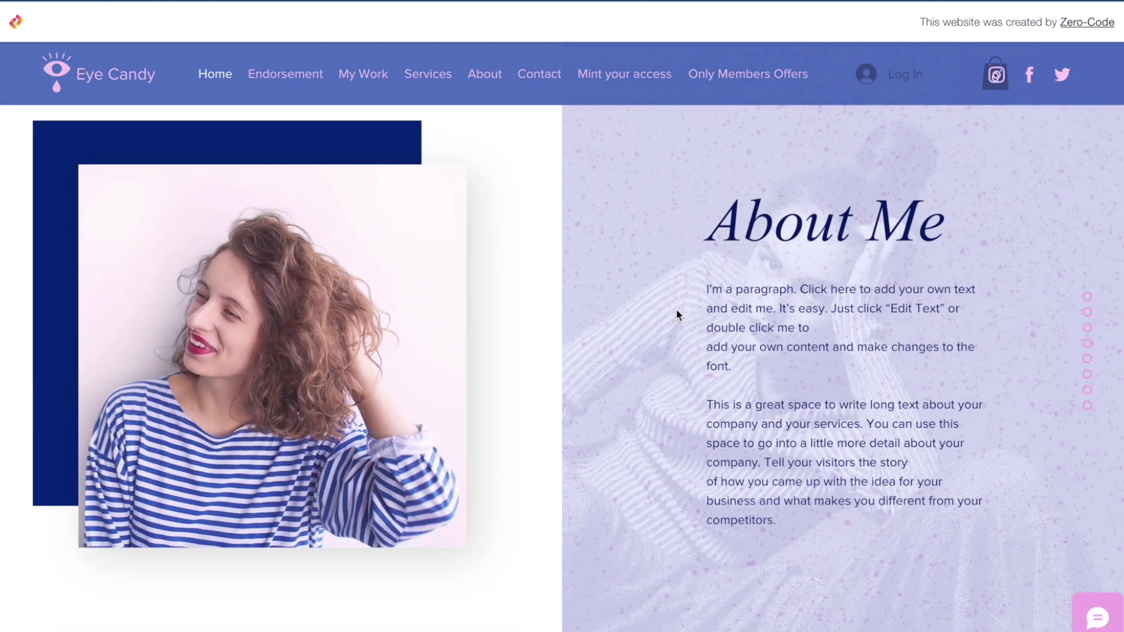
pyautogui.scroll(-5, 677, 314)
pyautogui.scroll(-2, 677, 314)
pyautogui.scroll(-2, 676, 315)
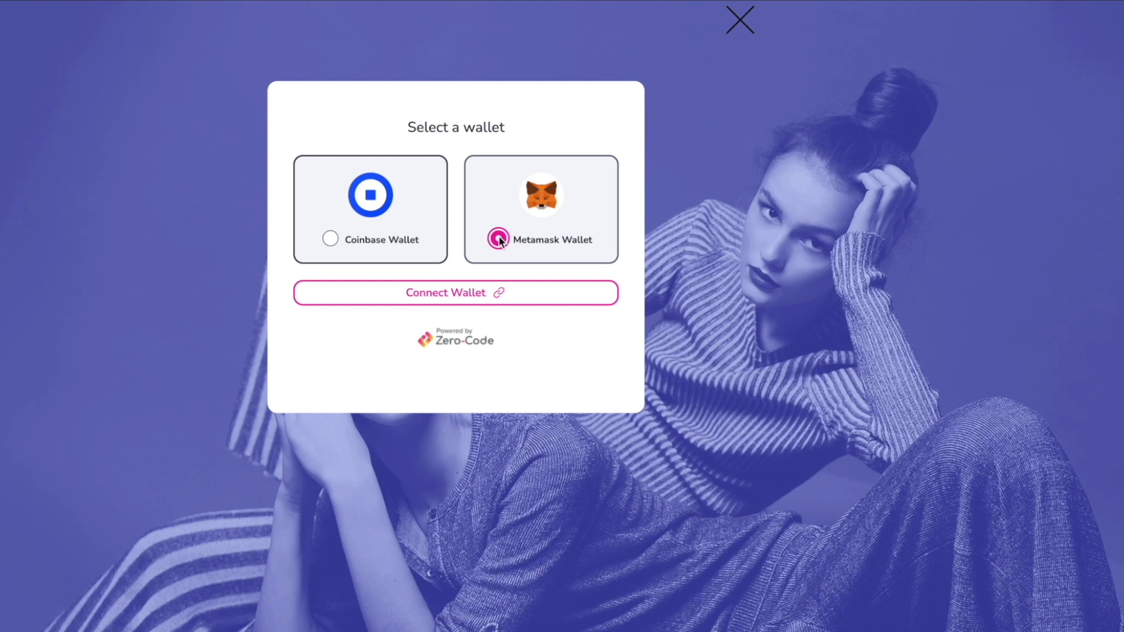
# Connect MetaMask, mint one NFT at aggressive gas, and dismiss the success banner.
pyautogui.click(484, 295)
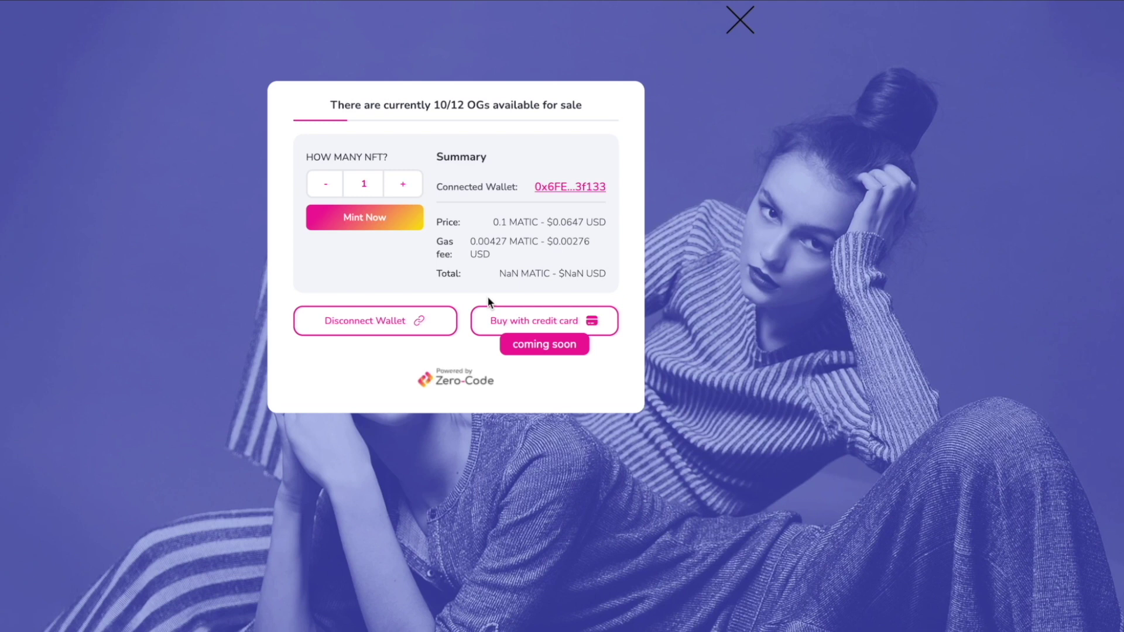
pyautogui.click(375, 219)
pyautogui.click(375, 221)
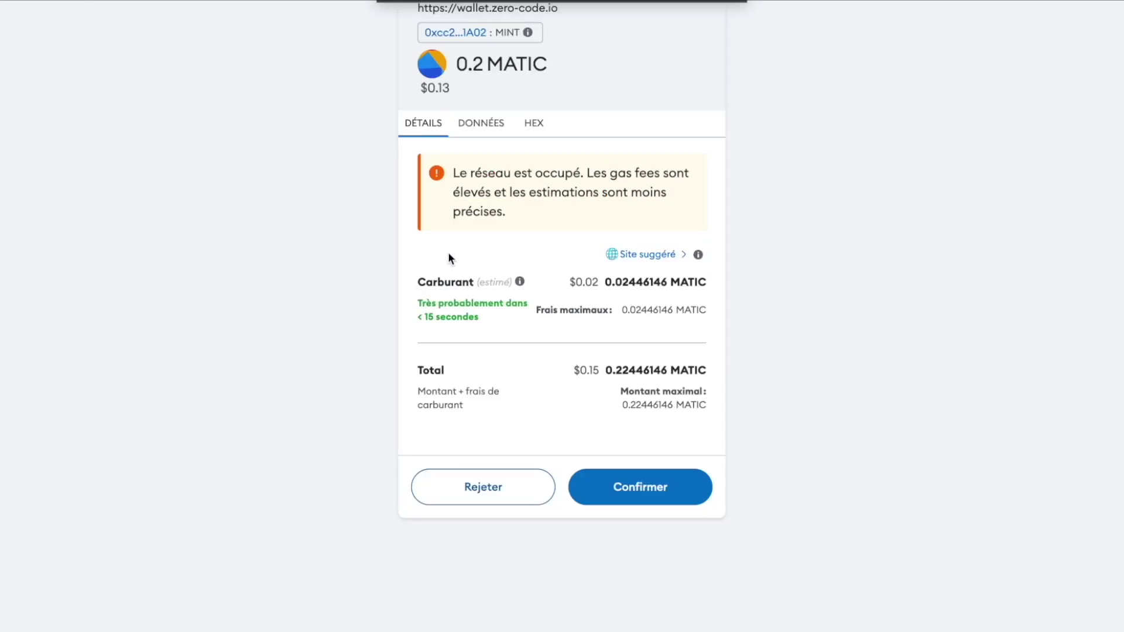
pyautogui.click(662, 254)
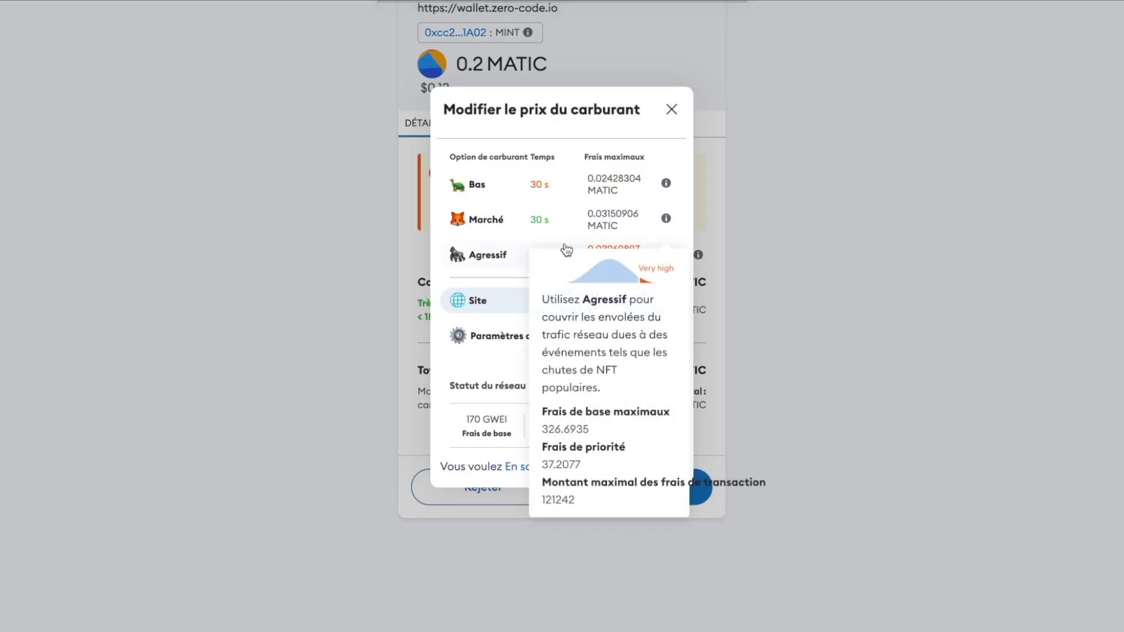
pyautogui.click(492, 255)
pyautogui.click(665, 503)
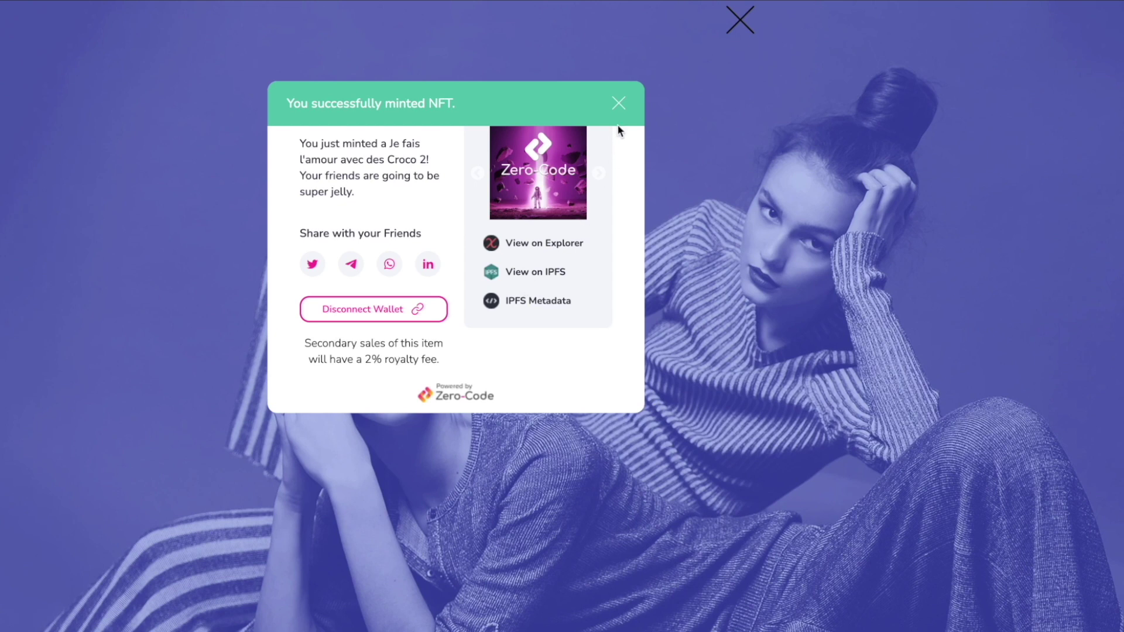
pyautogui.click(619, 104)
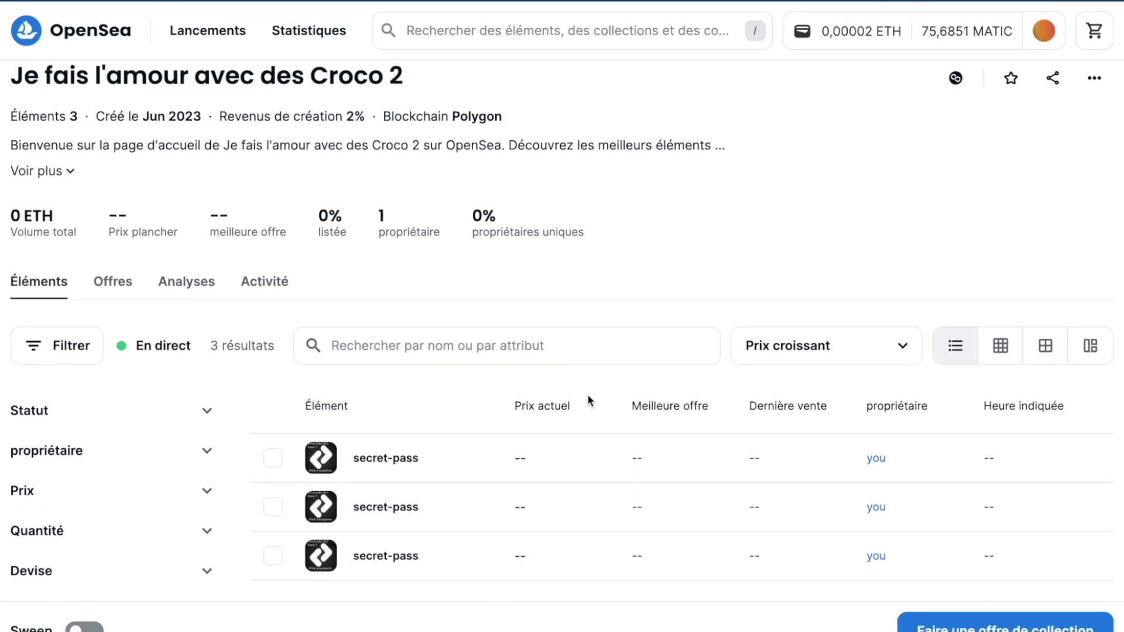
# Request a metadata refresh for the secret-pass item on OpenSea.
pyautogui.scroll(-1, 588, 394)
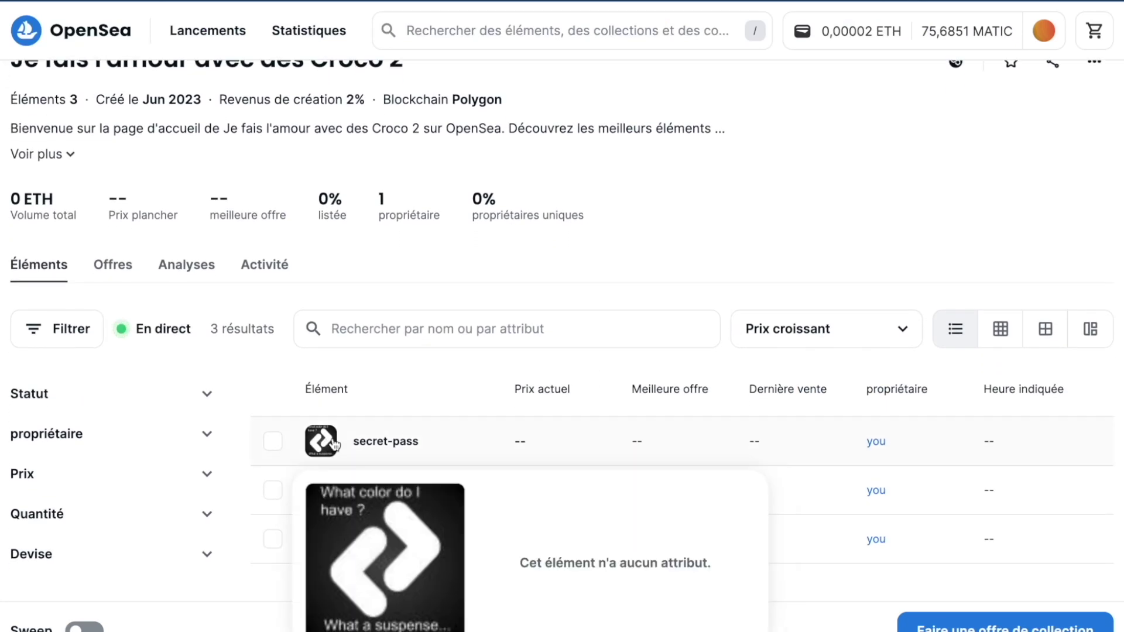
pyautogui.click(388, 445)
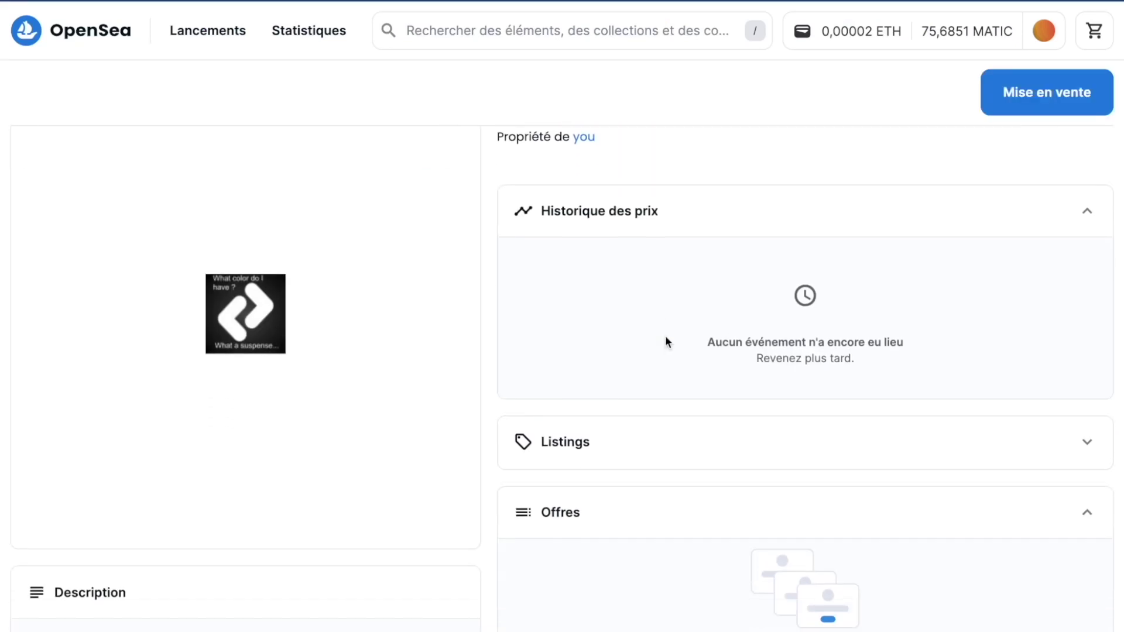
pyautogui.click(1094, 161)
pyautogui.click(972, 216)
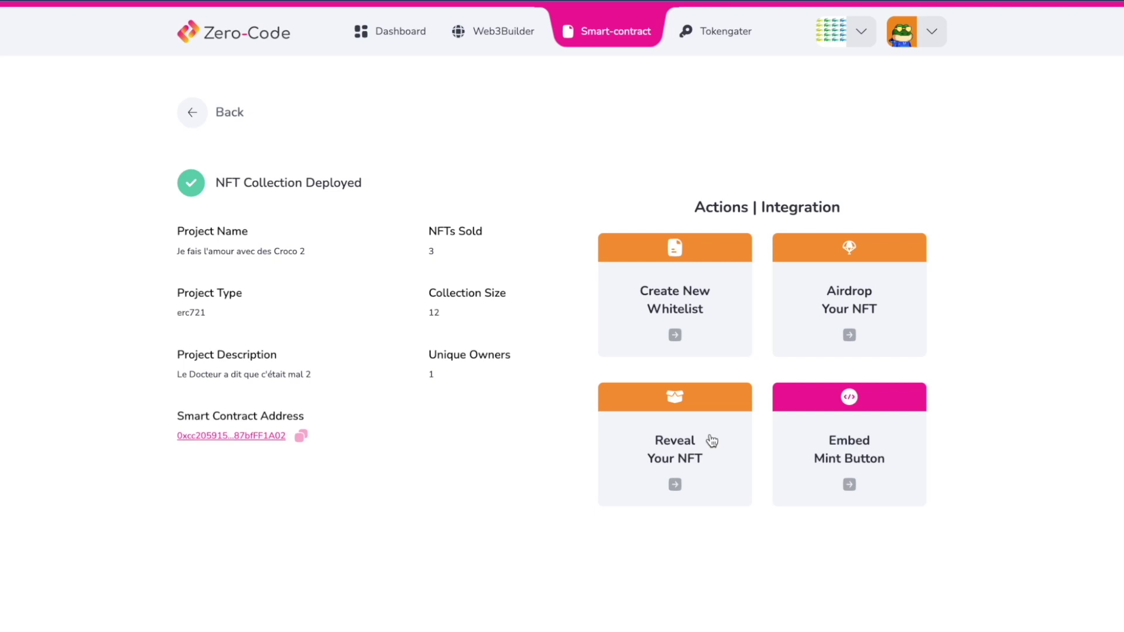
# Open the Reveal Your NFT form for the collection in Zero-Code.
pyautogui.click(711, 440)
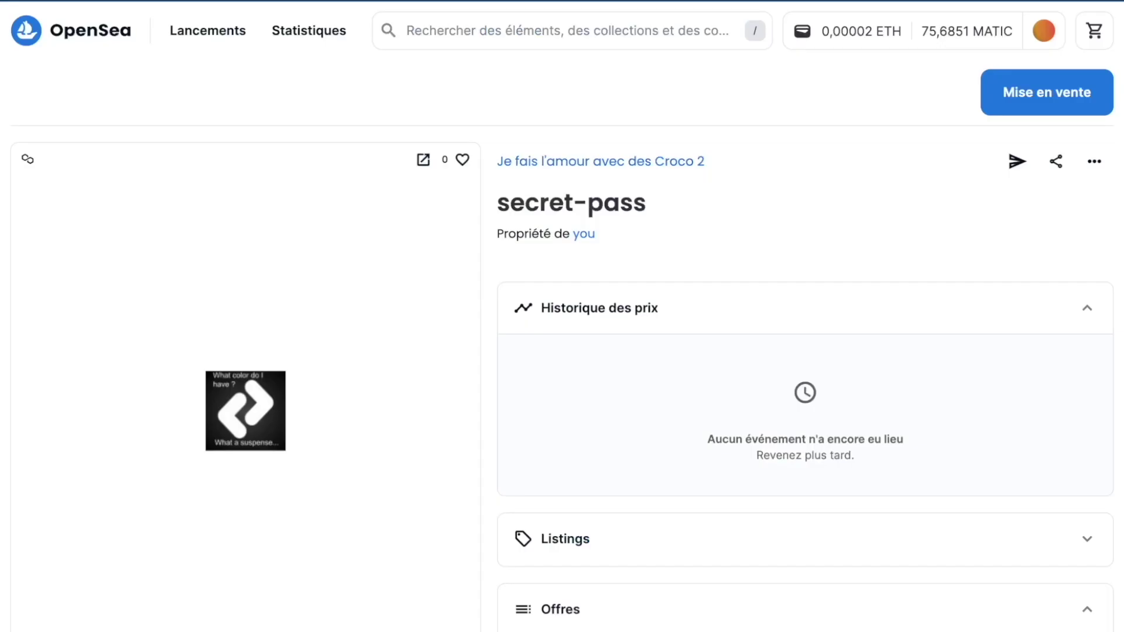
# Queue another secret-pass metadata refresh and reload the item page.
pyautogui.click(1091, 177)
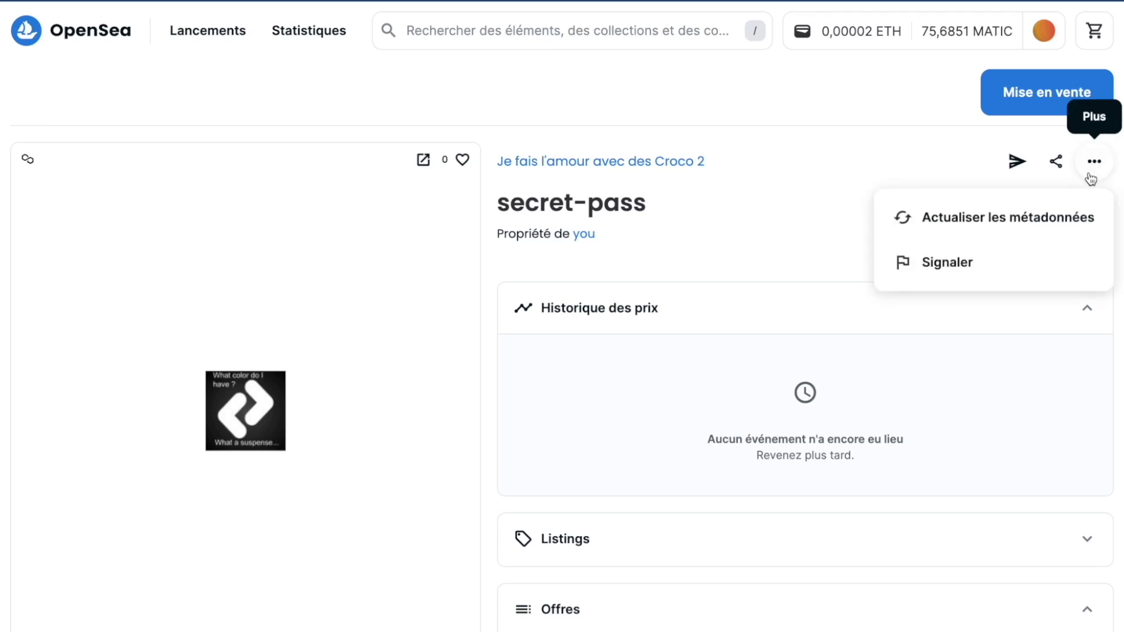
pyautogui.click(1048, 216)
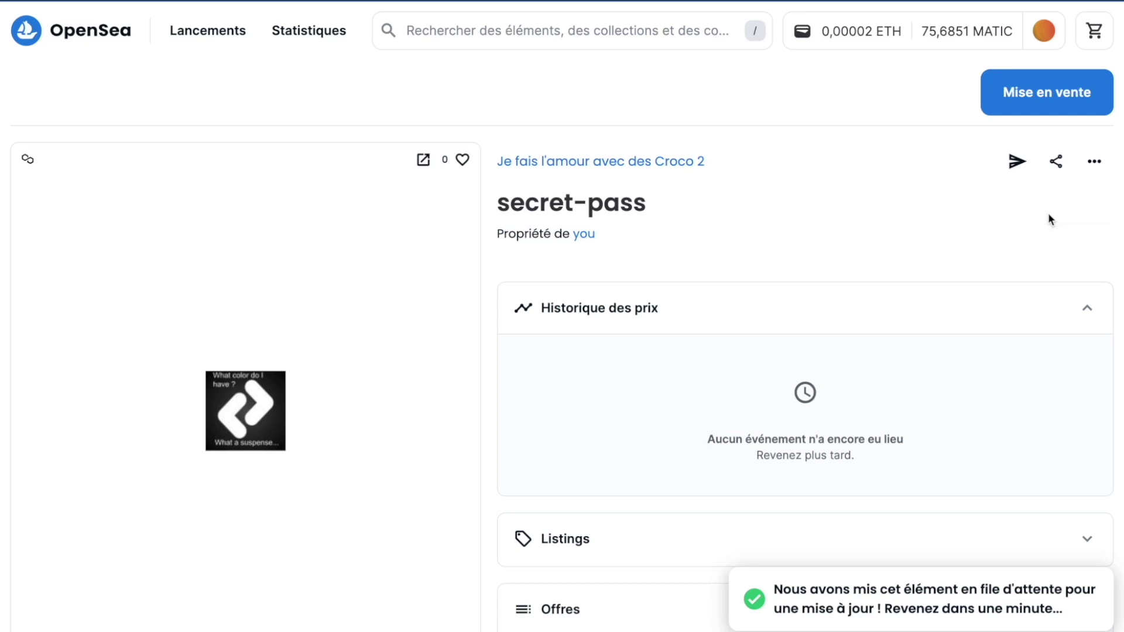
pyautogui.press('F5')
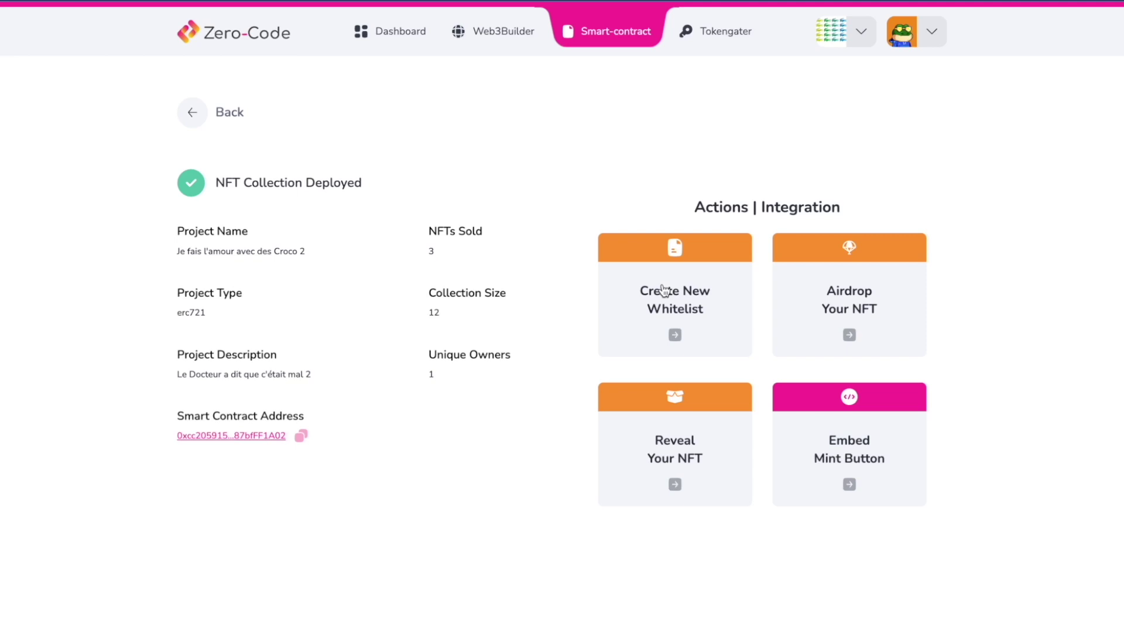
# Create and submit a new whitelist from 'whitelist random wallets.csv'.
pyautogui.click(664, 291)
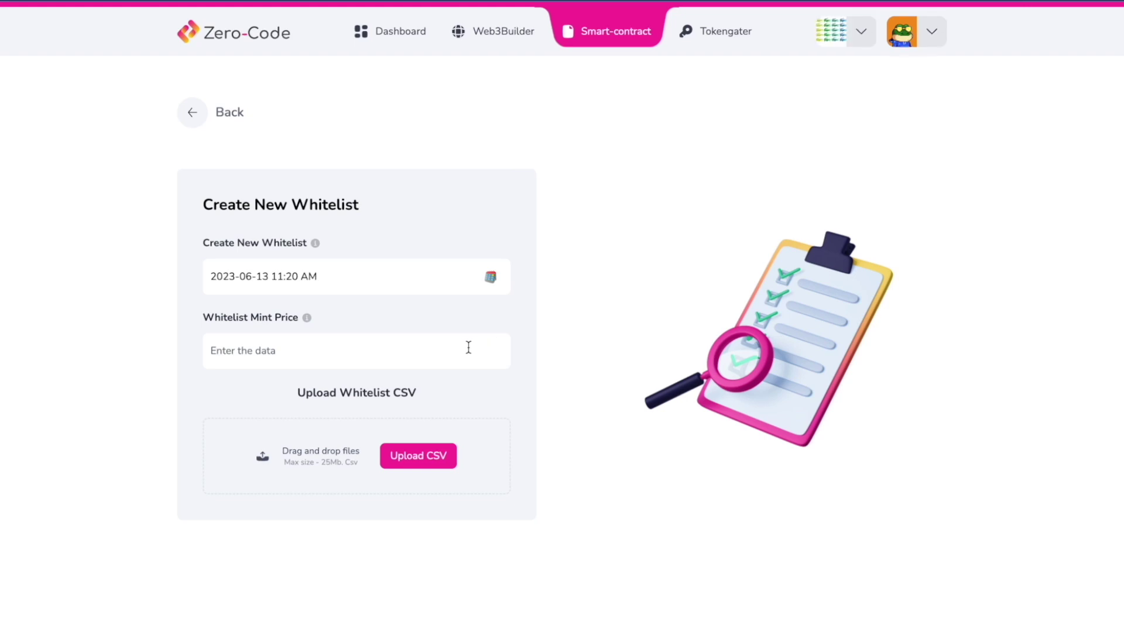
pyautogui.click(422, 452)
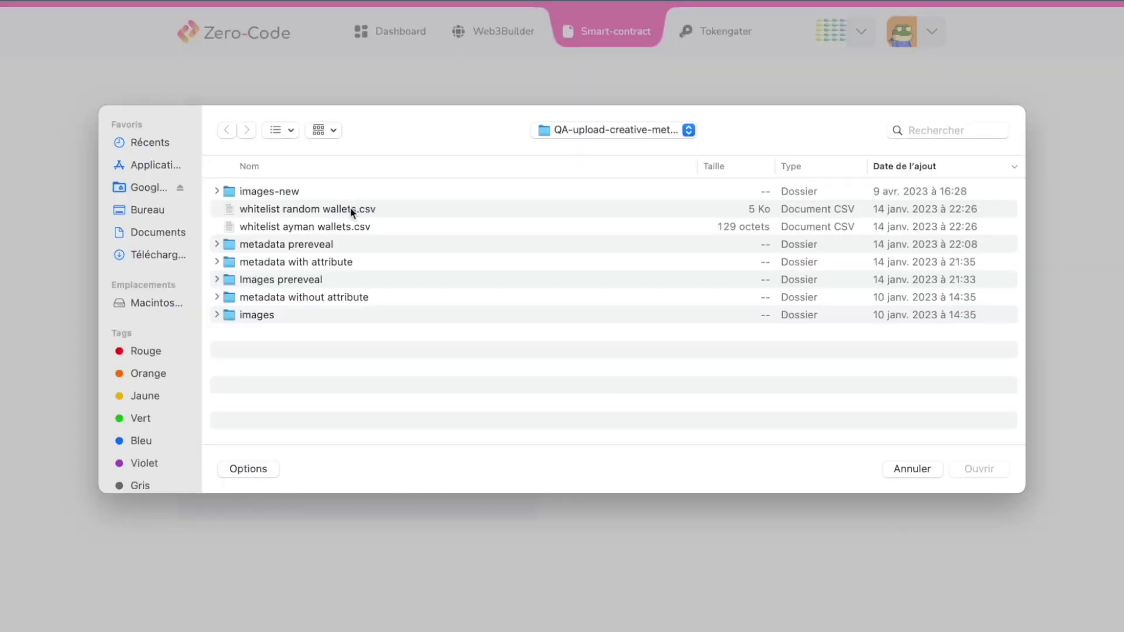
pyautogui.doubleClick(353, 209)
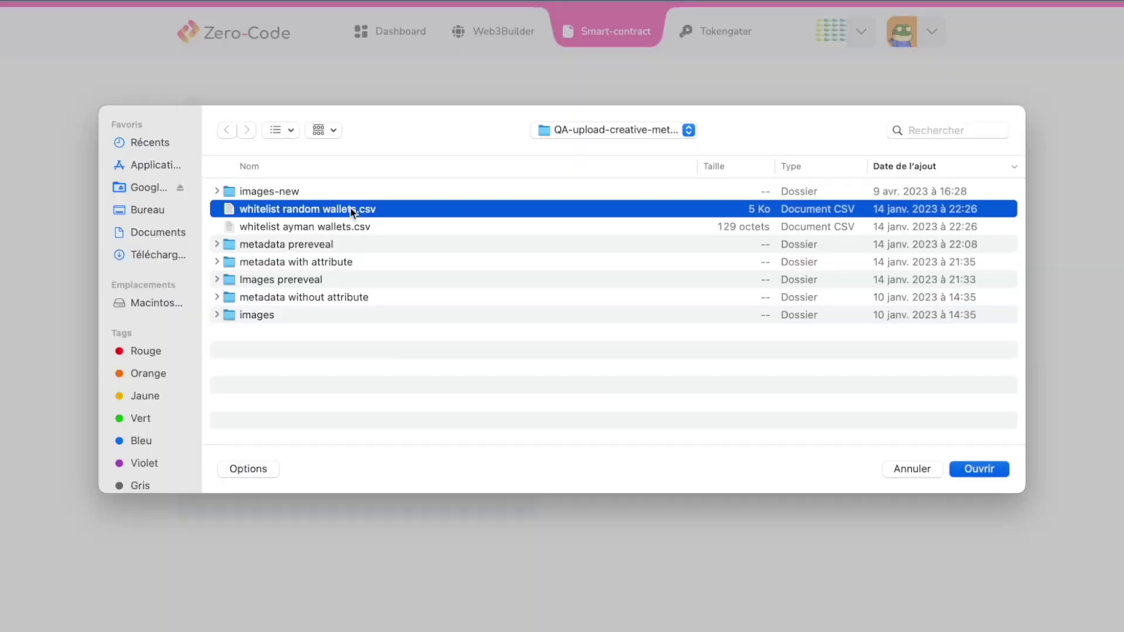
pyautogui.click(357, 529)
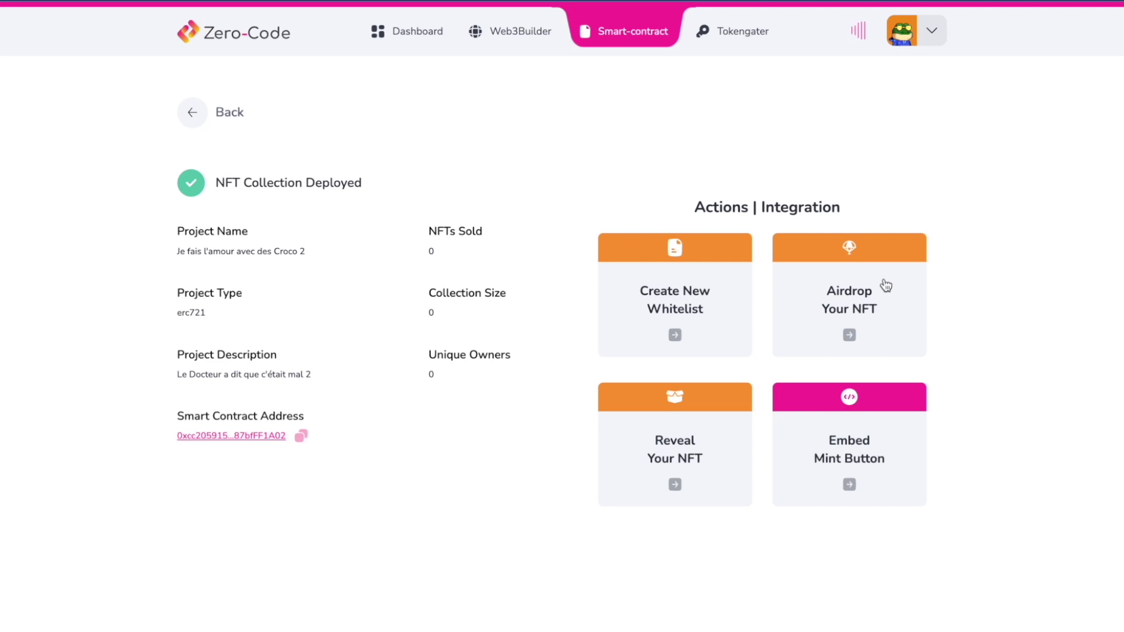
# Load 'whitelist ayman wallets.csv' into the NFT airdrop form, then return to the overview.
pyautogui.click(808, 309)
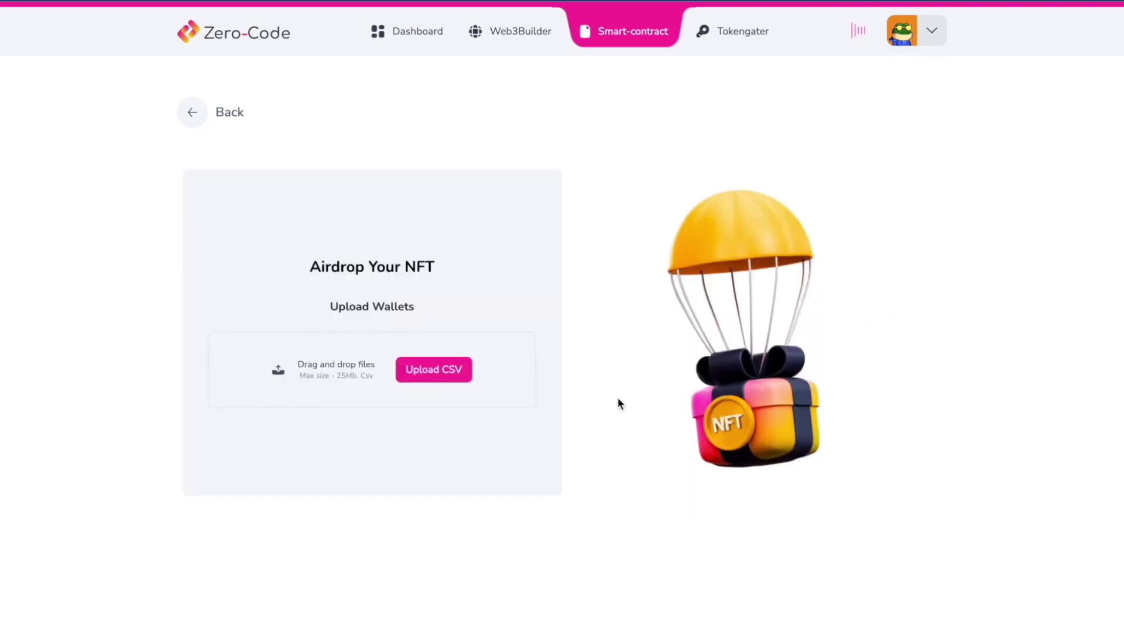
pyautogui.click(465, 375)
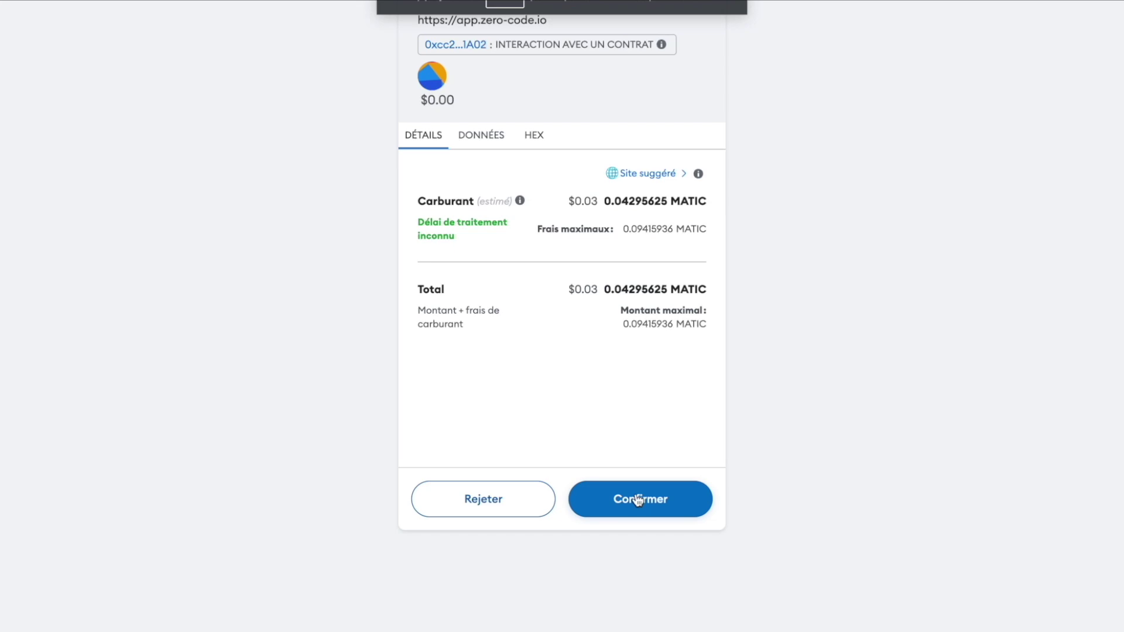
pyautogui.click(639, 499)
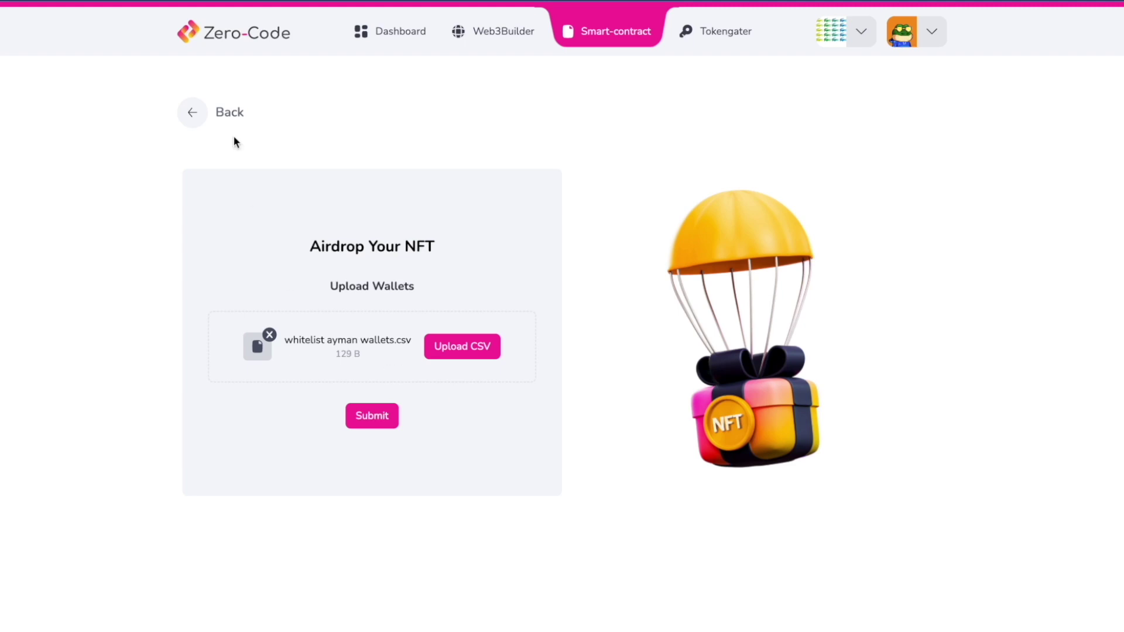
pyautogui.click(197, 113)
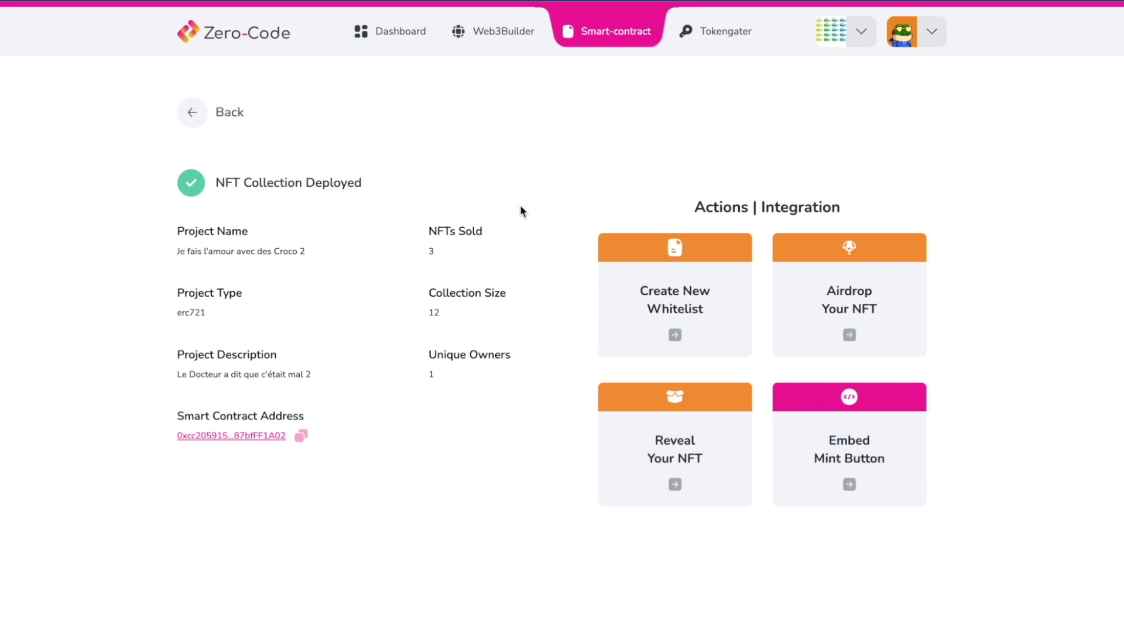
# Name the new tokengate 'Je fais l'amour avec des Croco 2' and describe it as 'Le docteur a dit que c'était mal 2'.
pyautogui.click(726, 32)
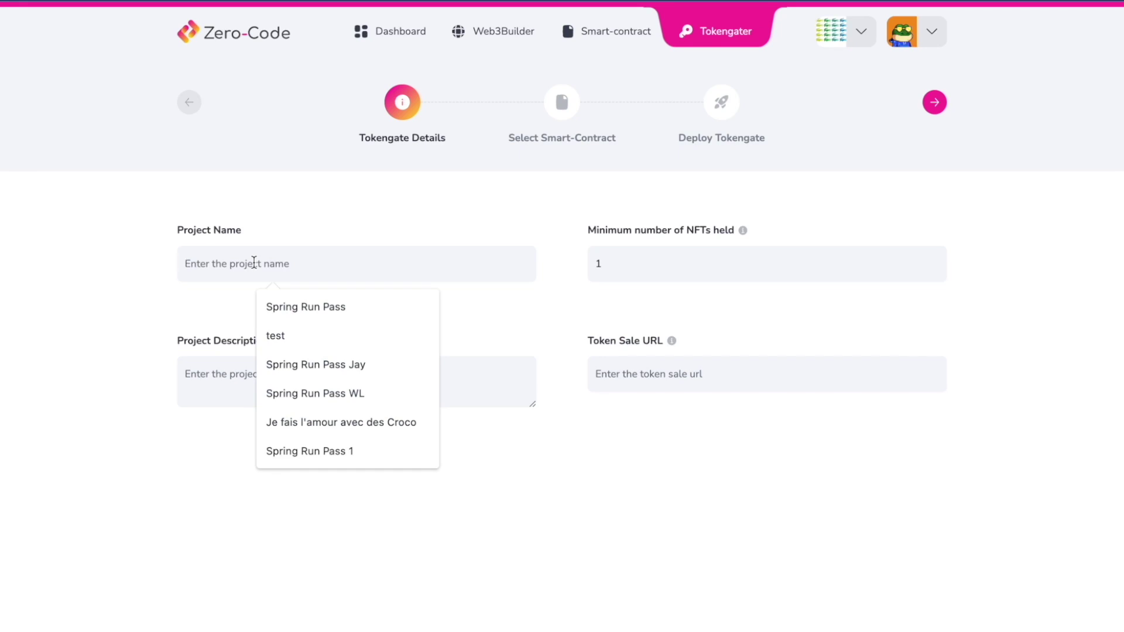
pyautogui.click(391, 424)
pyautogui.write('2')
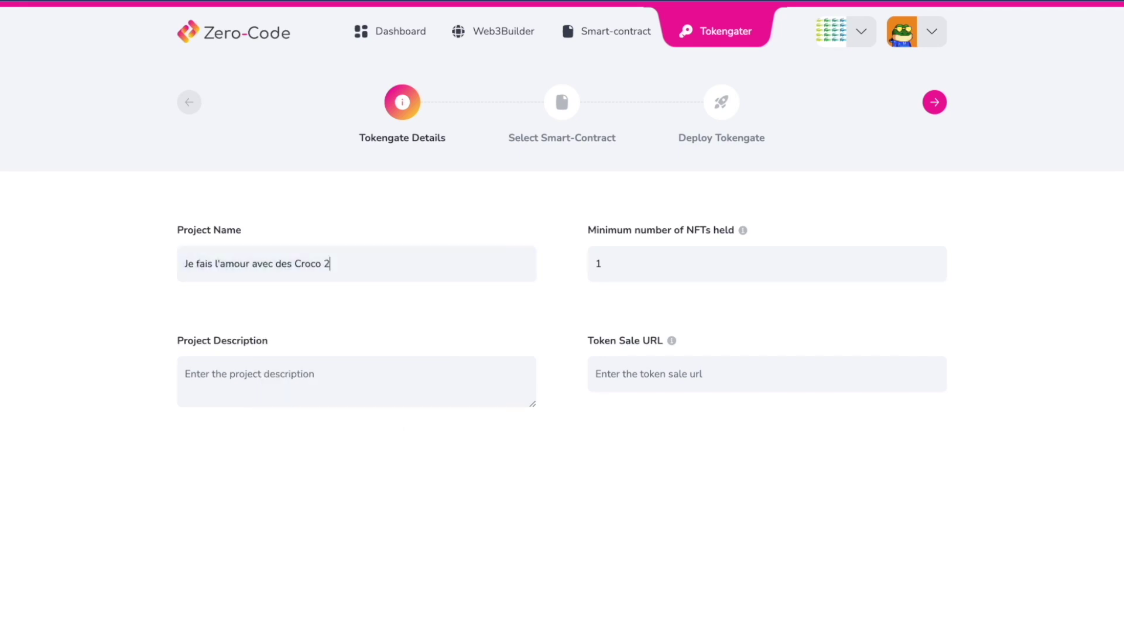
pyautogui.click(378, 394)
pyautogui.write('Le docteur a dit que c')
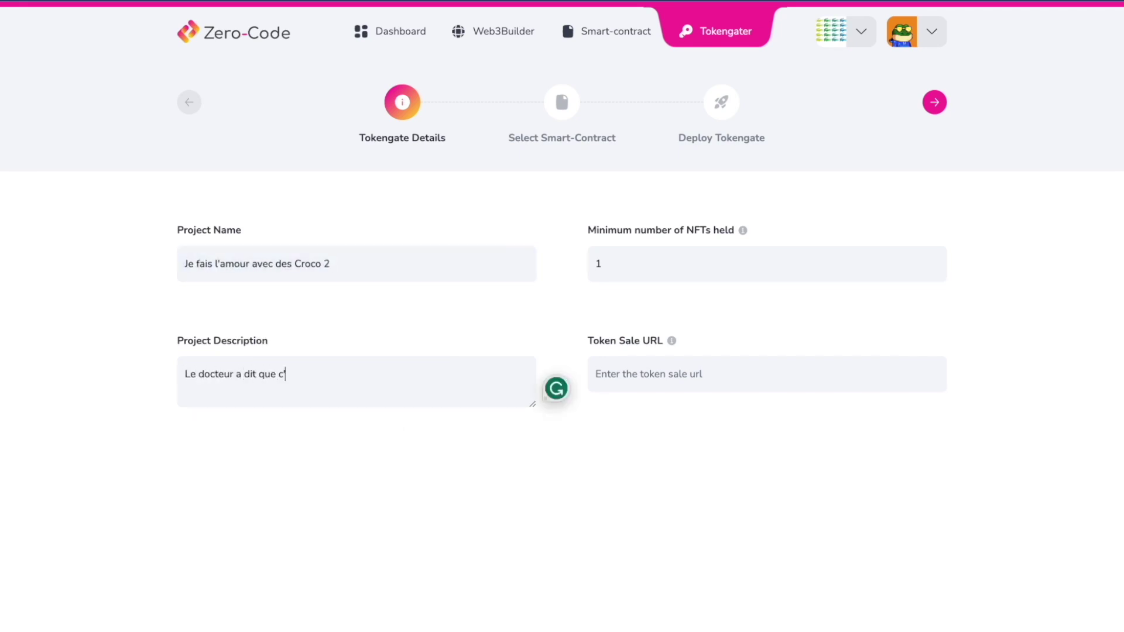
pyautogui.write("'était mal 2")
# Require a minimum of one NFT and use the arabian-knights Wix site as token sale URL.
pyautogui.click(706, 267)
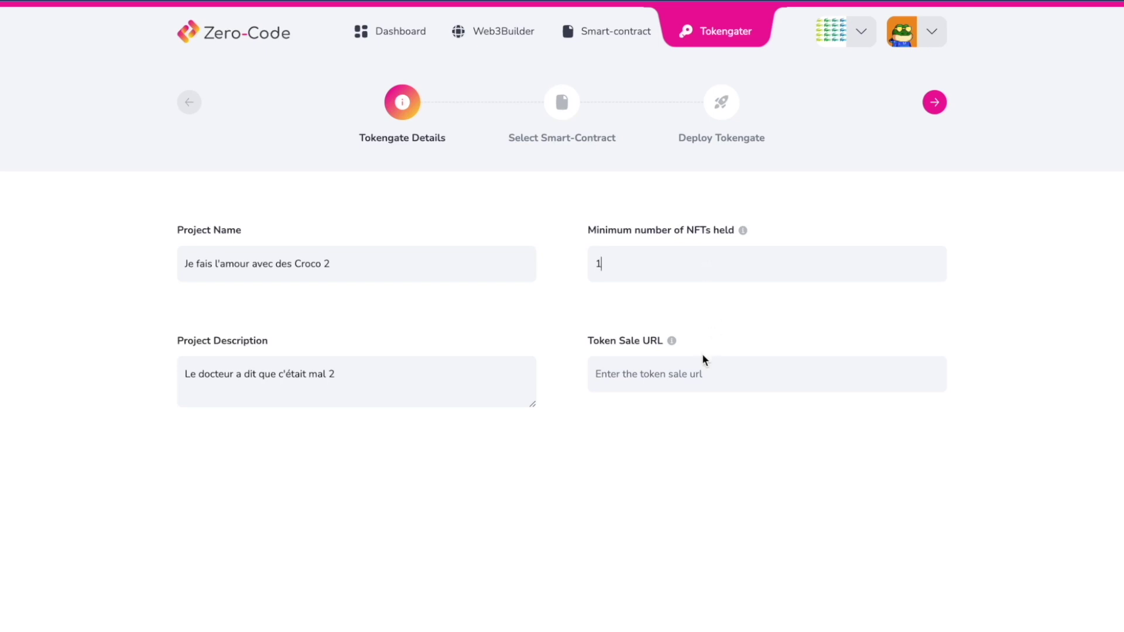
pyautogui.click(695, 375)
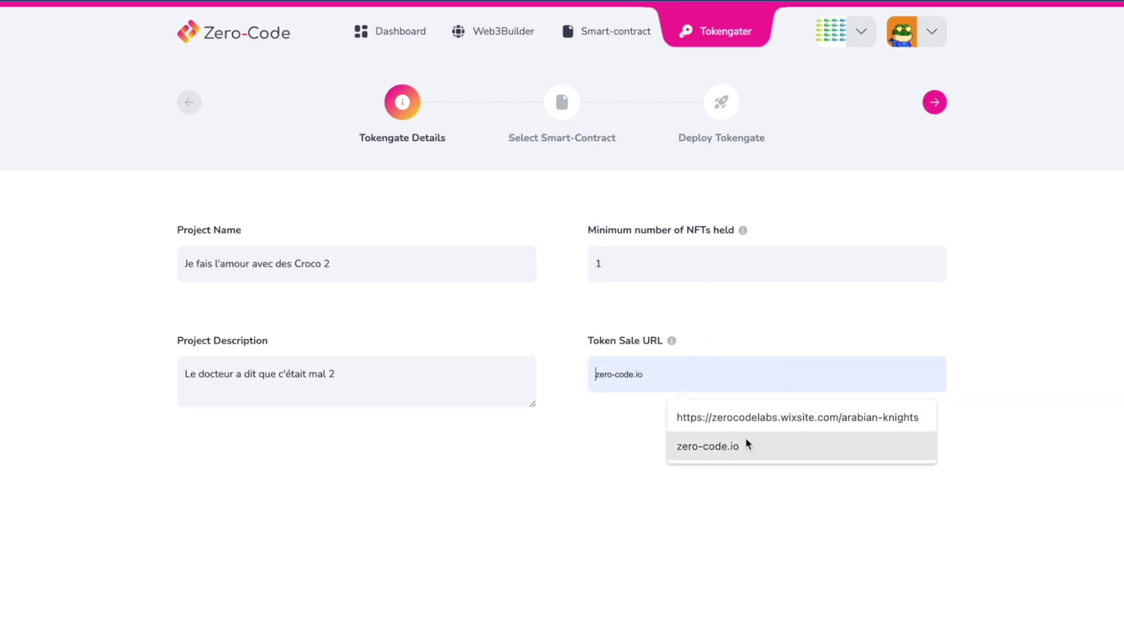
pyautogui.click(753, 416)
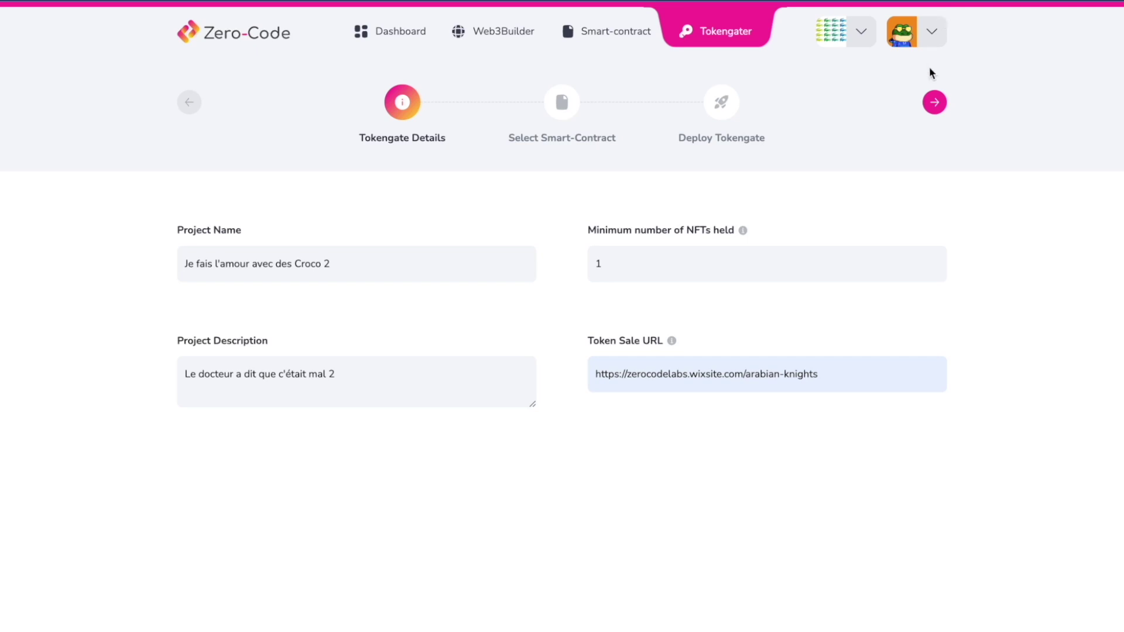
pyautogui.click(934, 102)
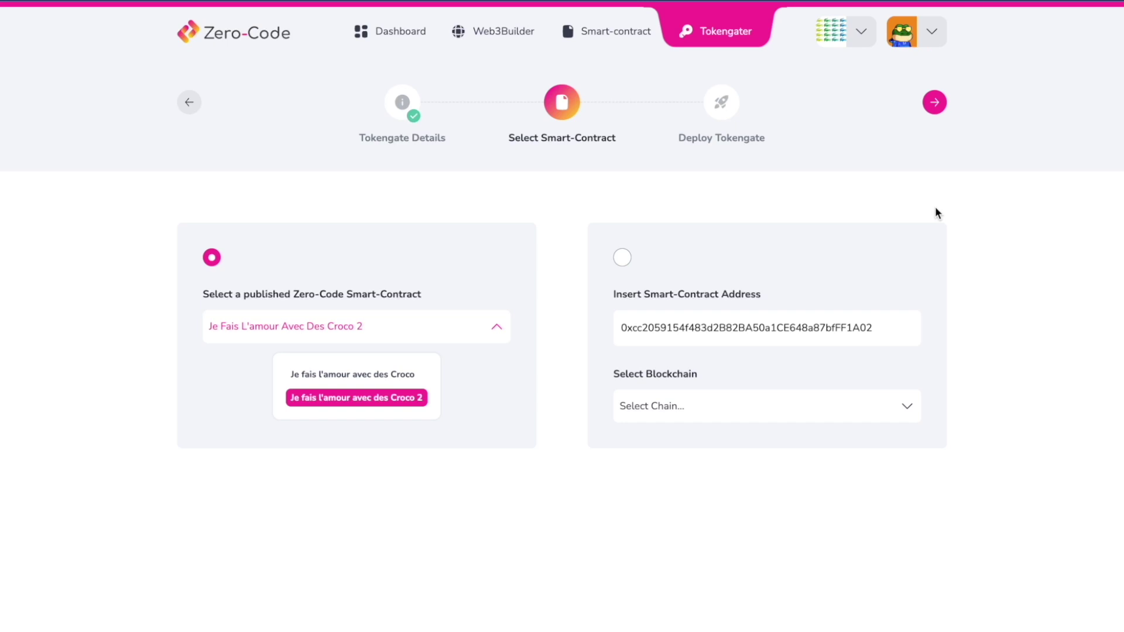
# Link the tokengate to the Croco 2 contract, review the data, and deploy it.
pyautogui.click(937, 213)
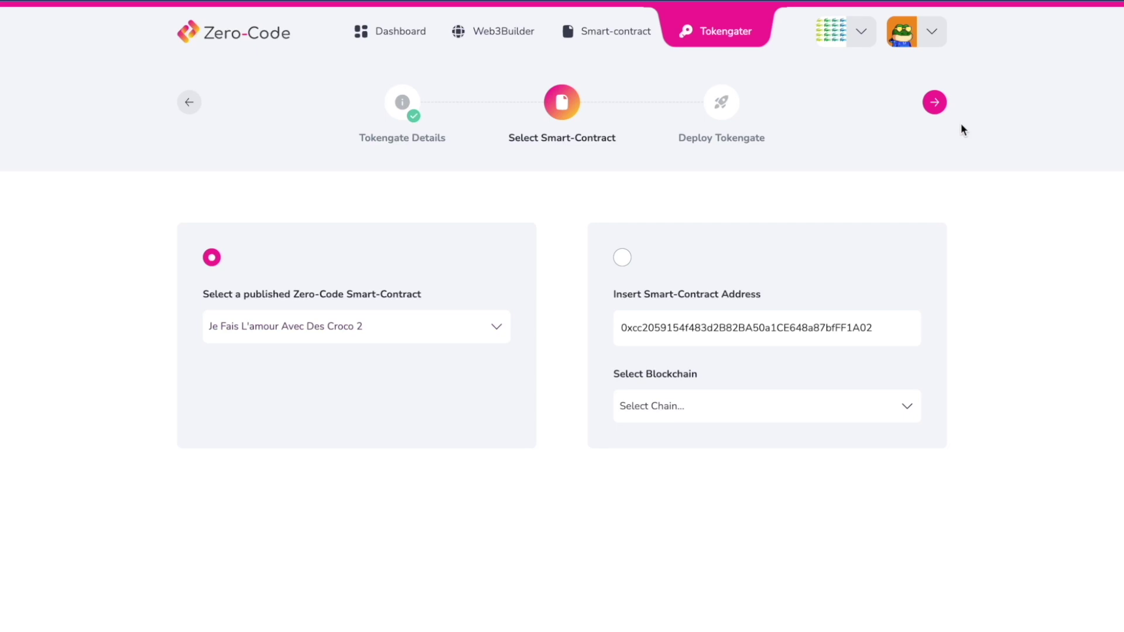
pyautogui.click(935, 102)
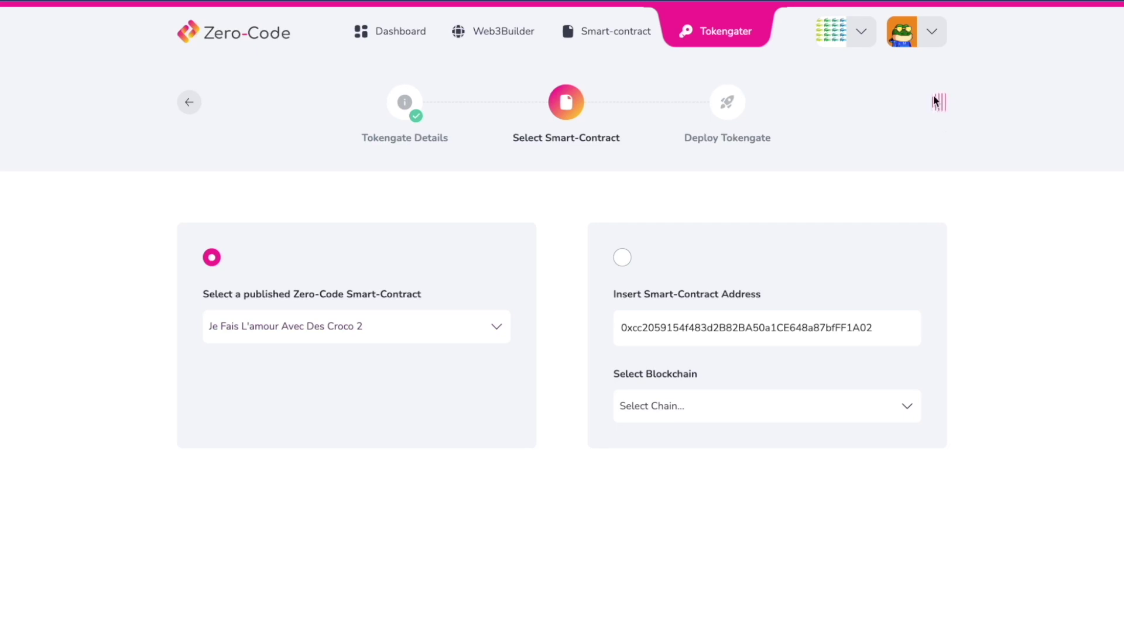
pyautogui.scroll(-3, 452, 386)
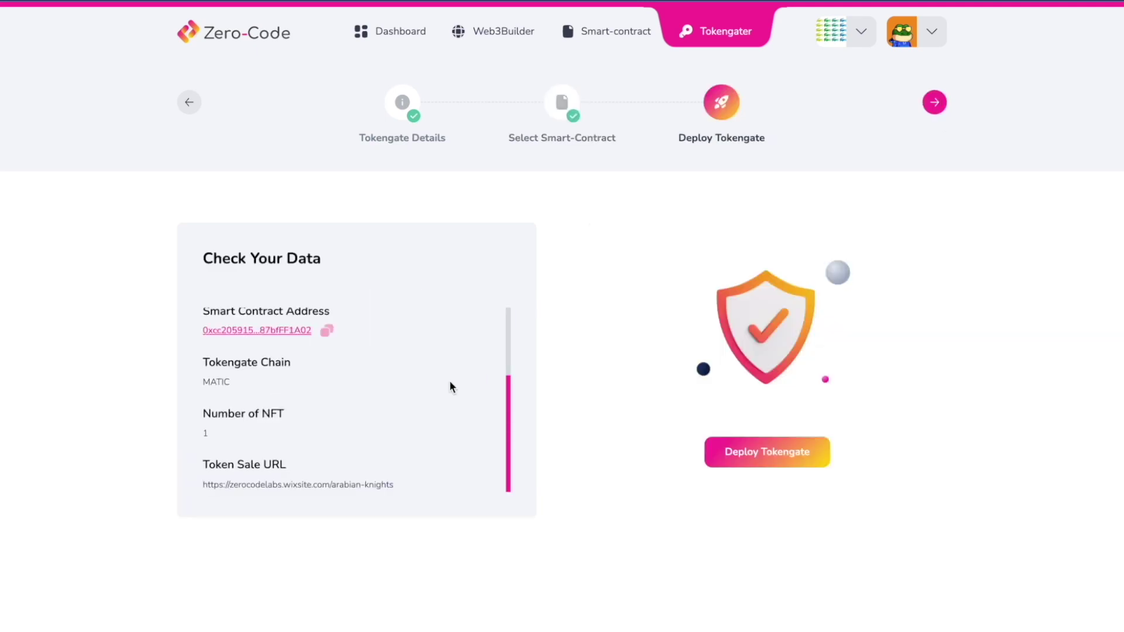
pyautogui.scroll(3, 452, 386)
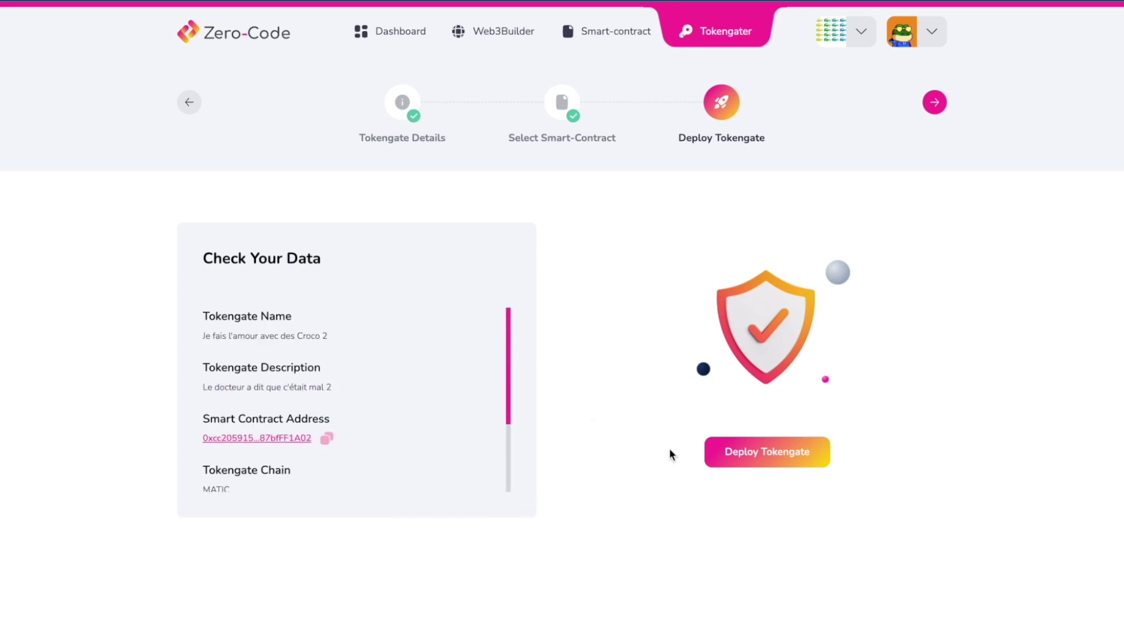
pyautogui.click(786, 450)
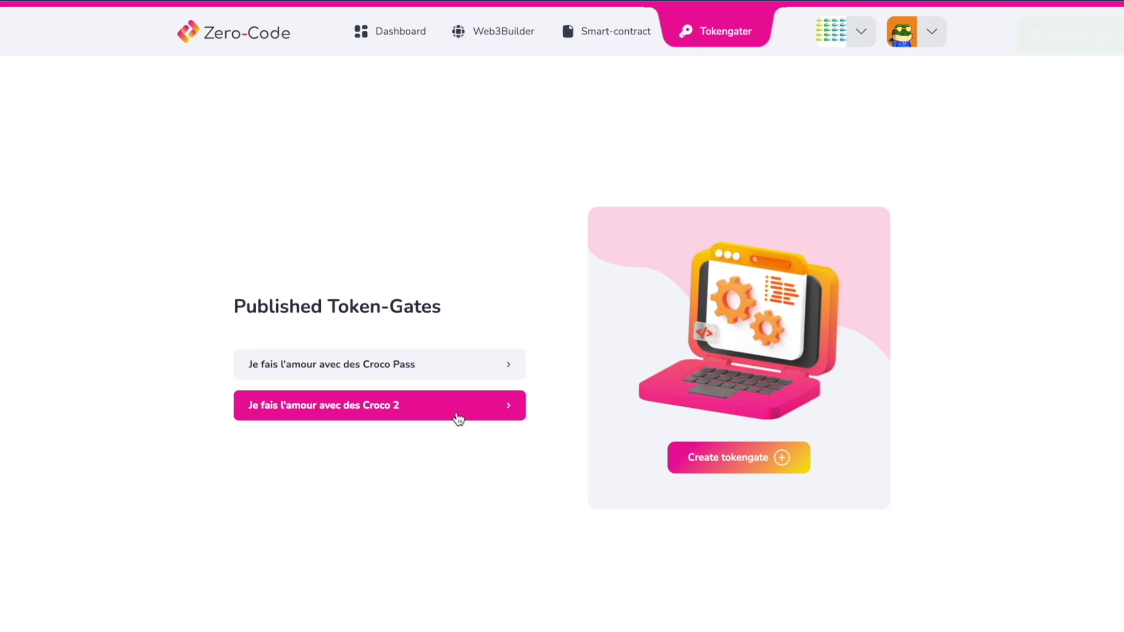
# Open the Croco 2 tokengate and choose Integrate with WIX.
pyautogui.click(458, 416)
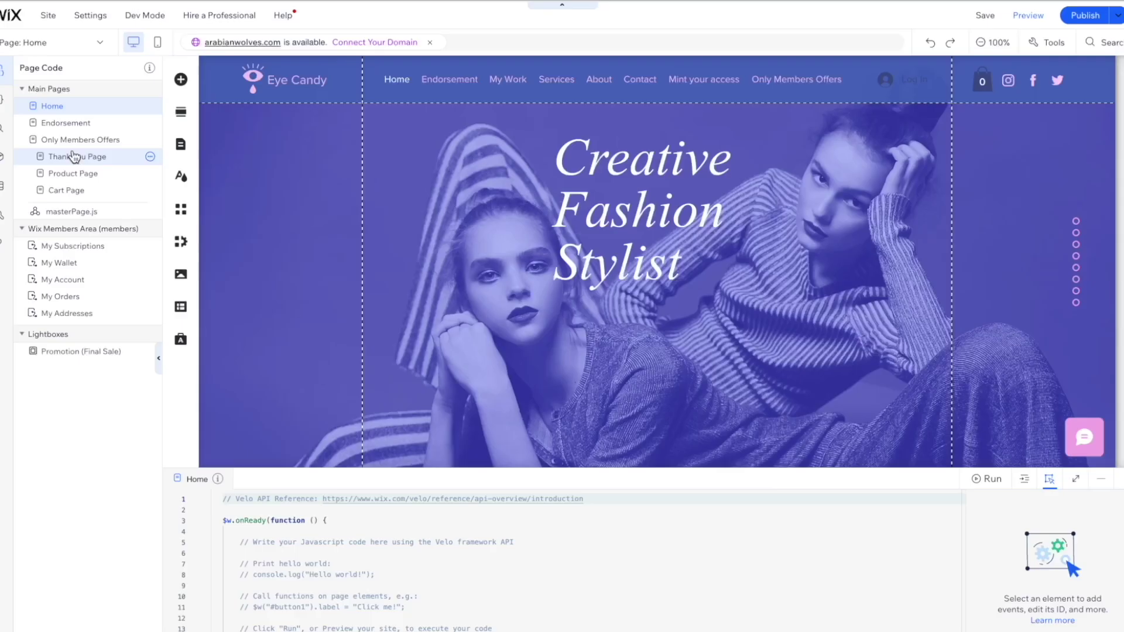
pyautogui.click(74, 147)
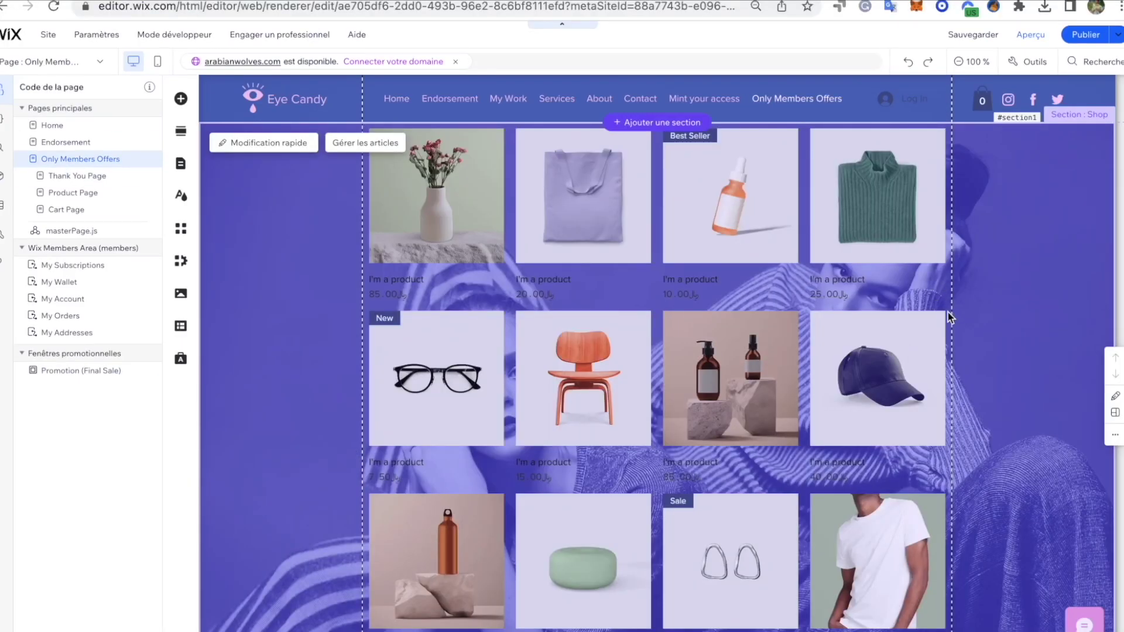
# Select the product gallery and reveal its element ID, productGallery1, in the code panel.
pyautogui.click(925, 322)
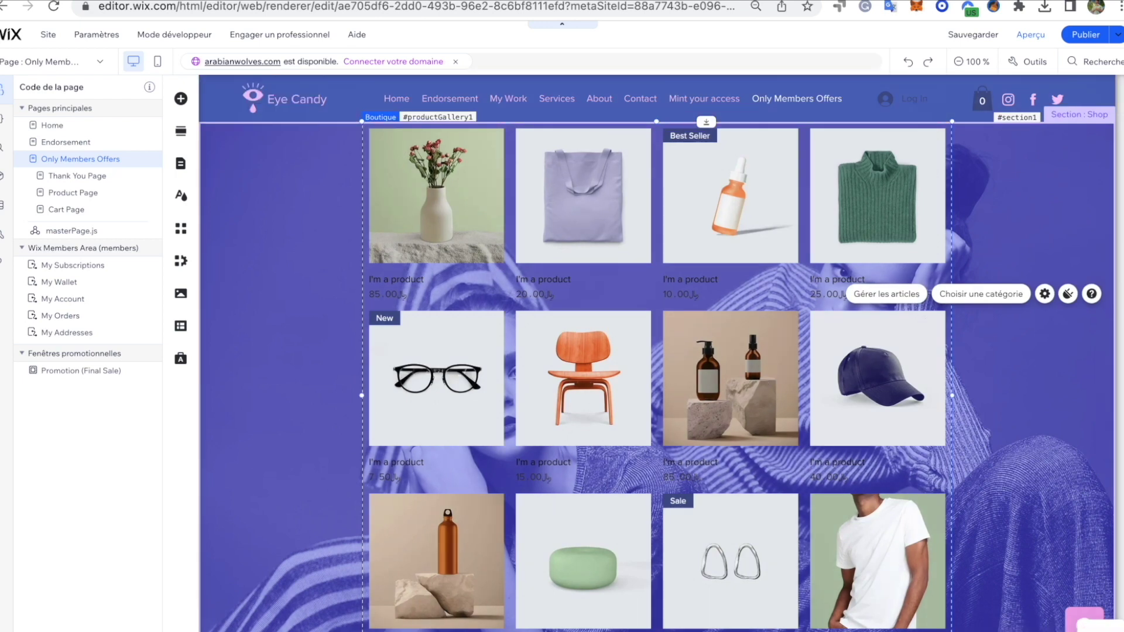
pyautogui.click(1051, 626)
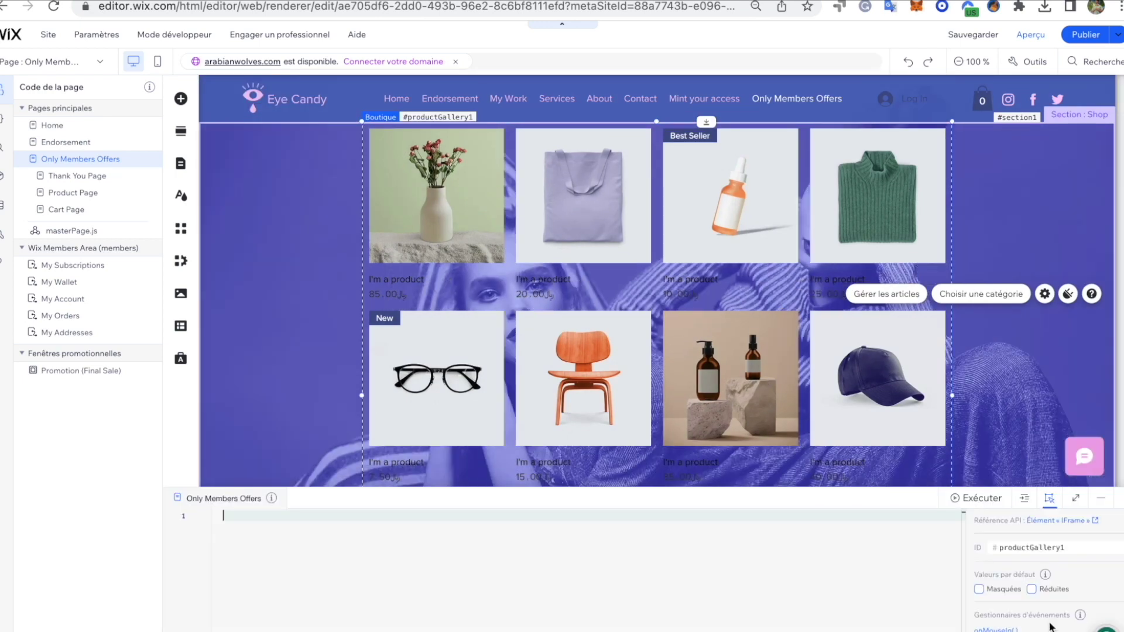
pyautogui.doubleClick(1033, 547)
pyautogui.hotkey('ctrl', 'c')
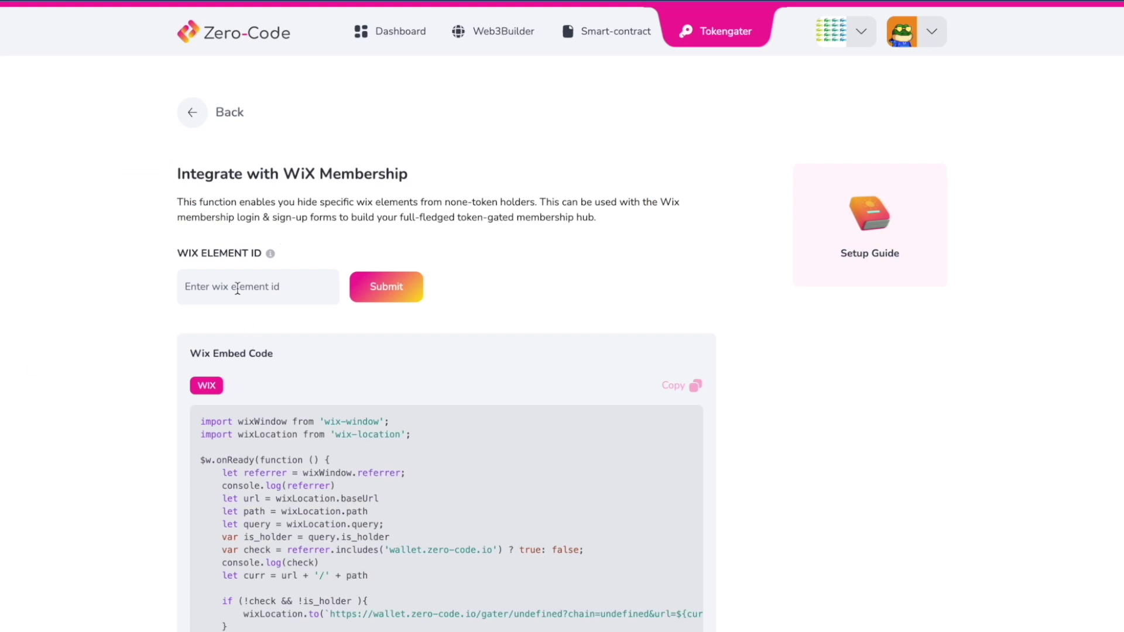
# Enter productGallery1 as the Wix element ID and copy the generated embed code.
pyautogui.click(237, 289)
pyautogui.hotkey('ctrl', 'v')
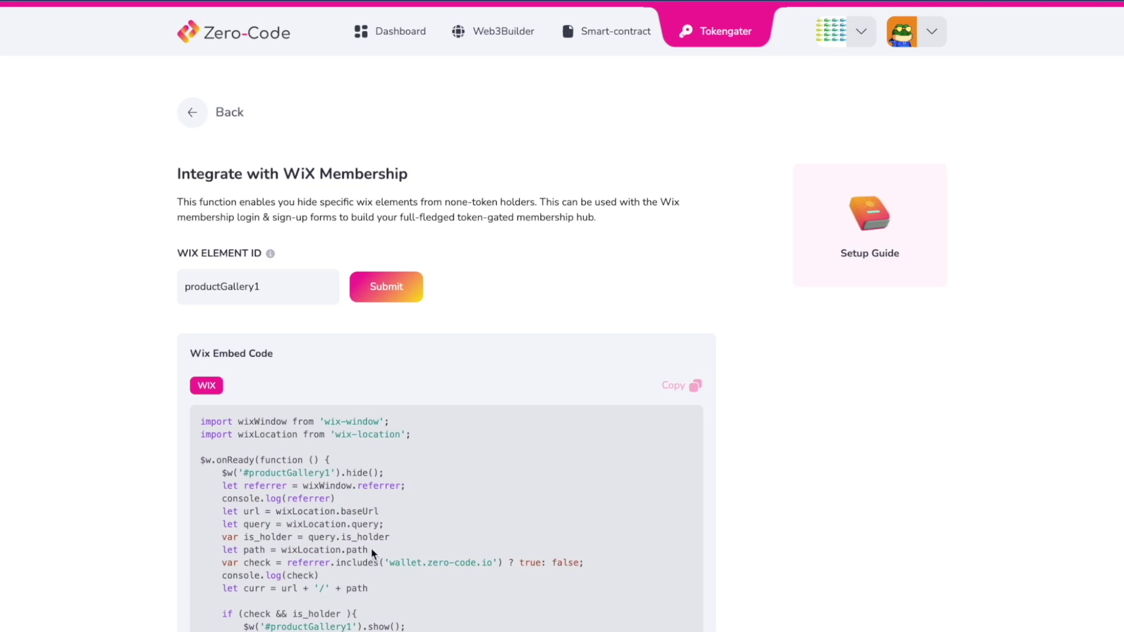
pyautogui.scroll(-2, 371, 550)
pyautogui.scroll(2, 737, 245)
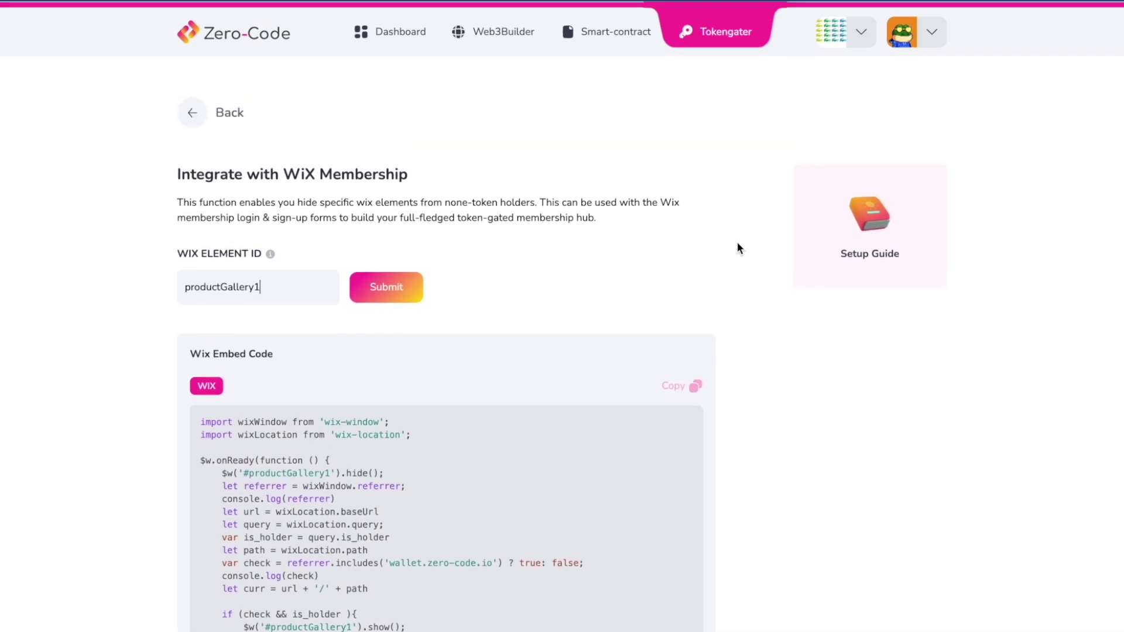
pyautogui.click(688, 393)
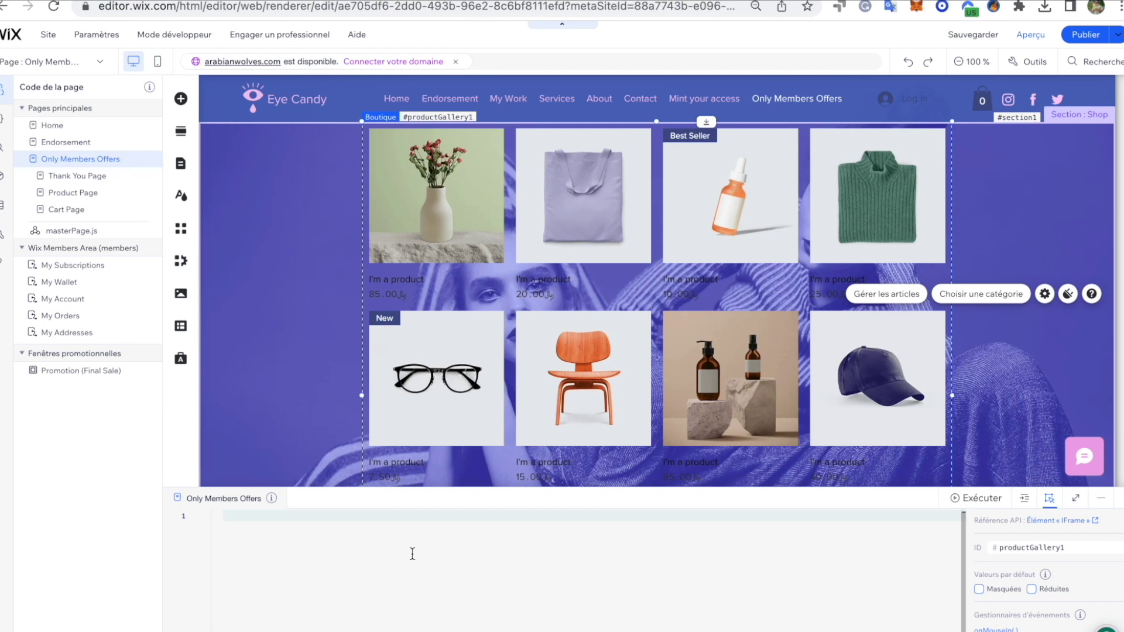
# Paste the Zero-Code token-gate code into the Only Members Offers page code and publish the Eye Candy site.
pyautogui.hotkey('ctrl', 'v')
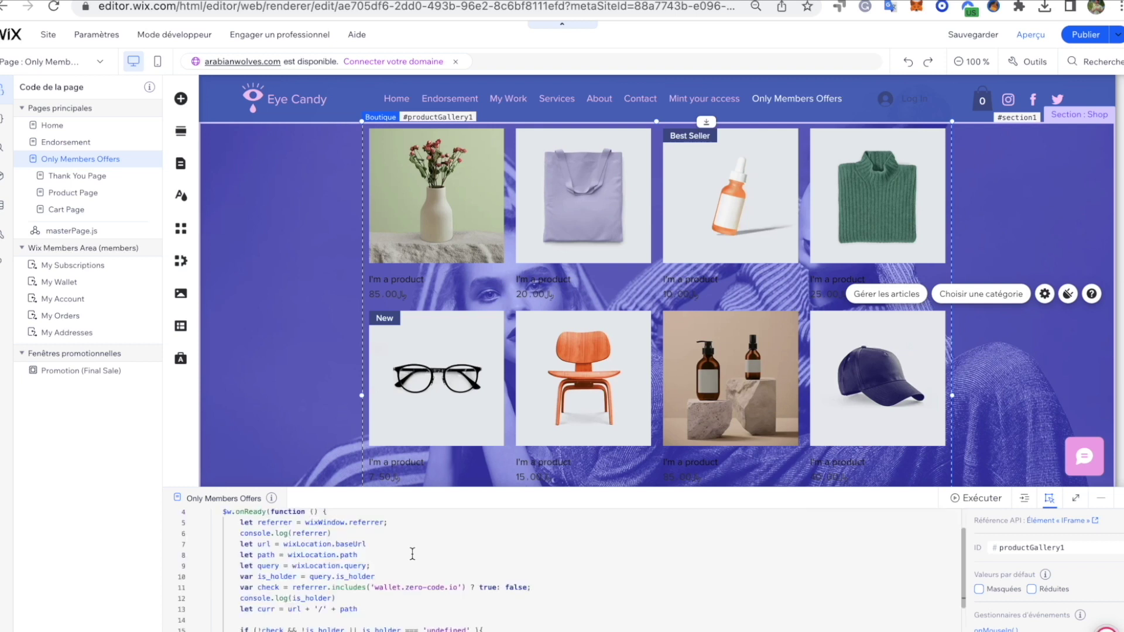
pyautogui.scroll(-5, 412, 554)
pyautogui.scroll(5, 412, 554)
pyautogui.scroll(3, 412, 554)
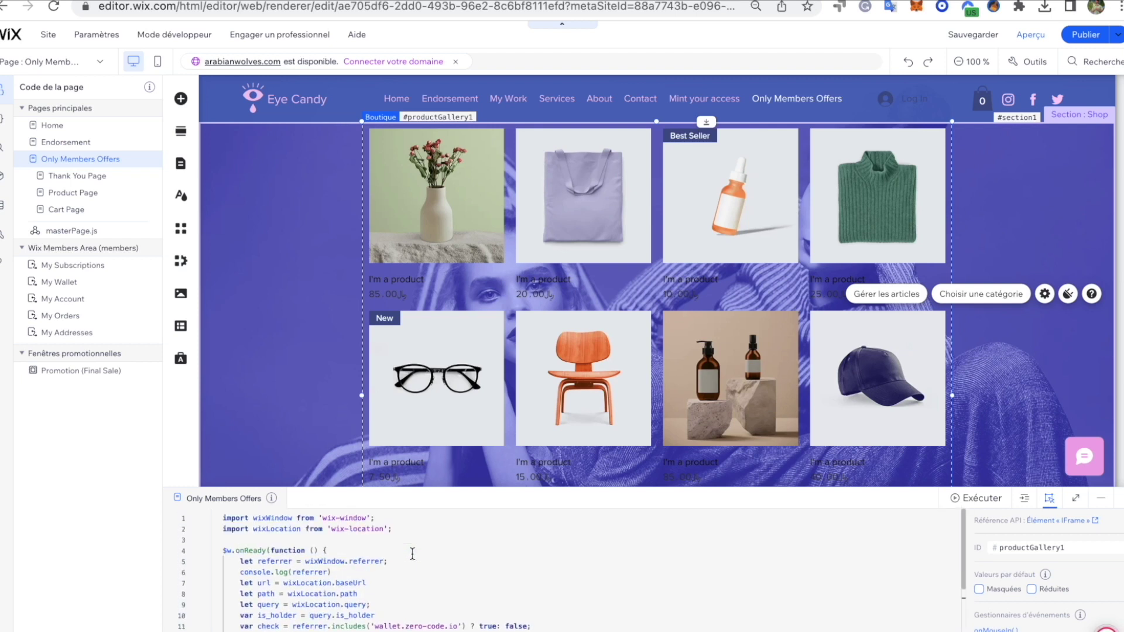
pyautogui.click(1088, 37)
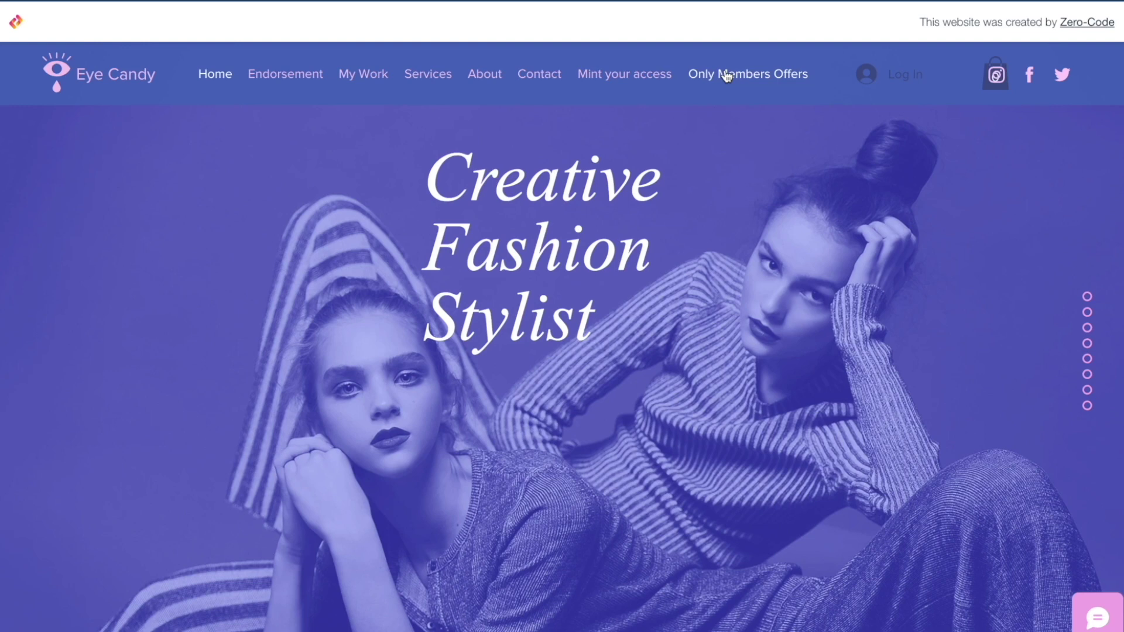
# On the live Only Members Offers page, connect a MetaMask wallet to verify NFT ownership.
pyautogui.click(726, 77)
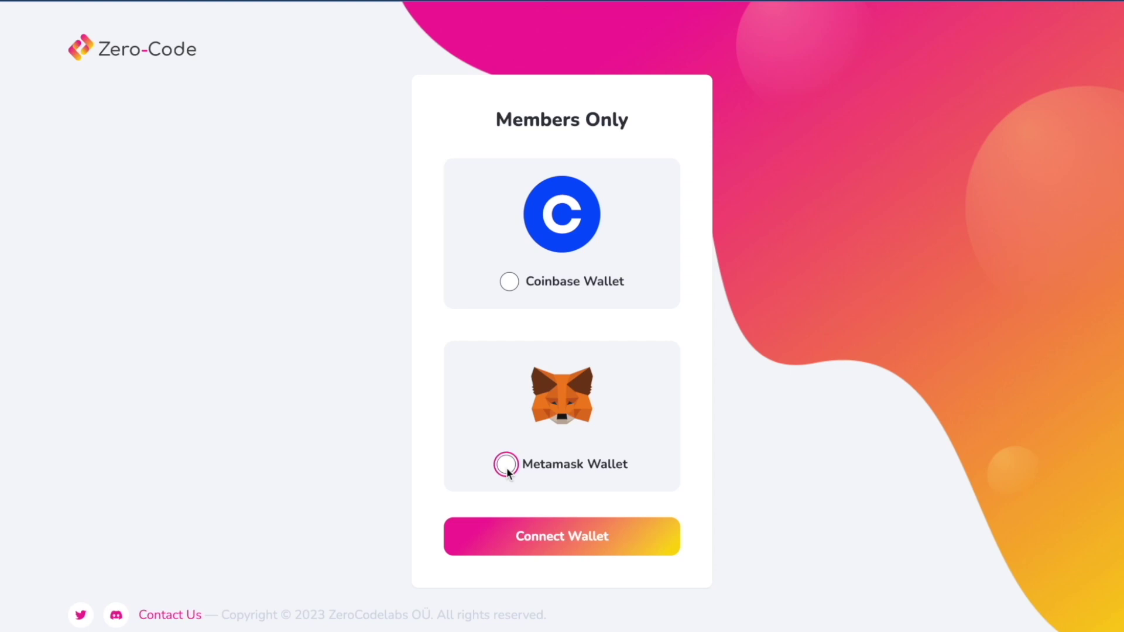
pyautogui.click(507, 468)
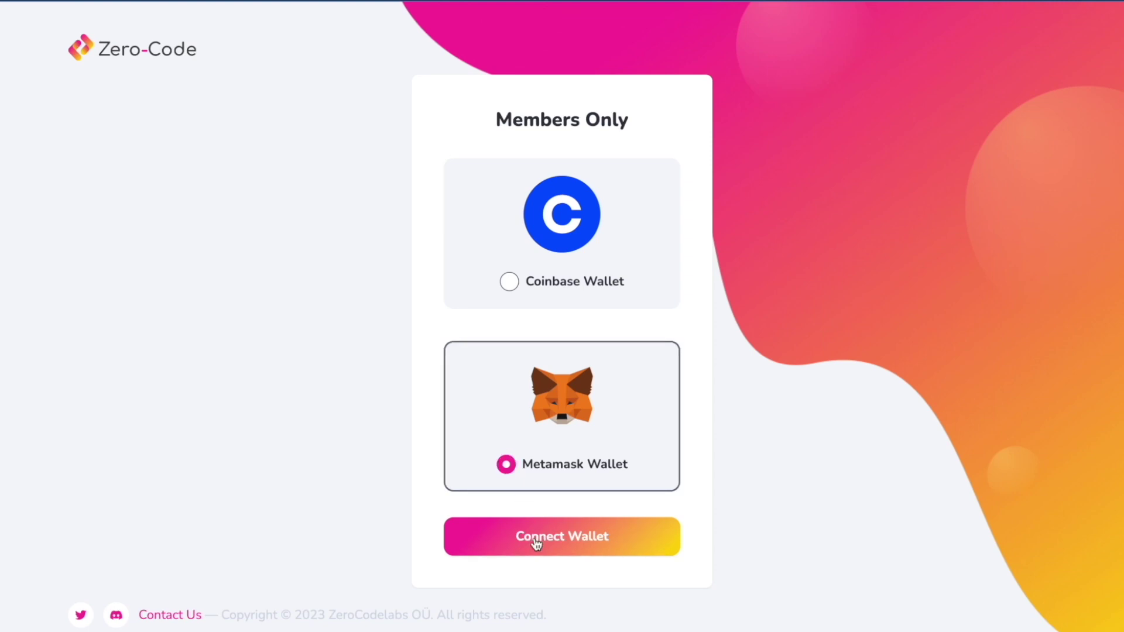
pyautogui.click(537, 541)
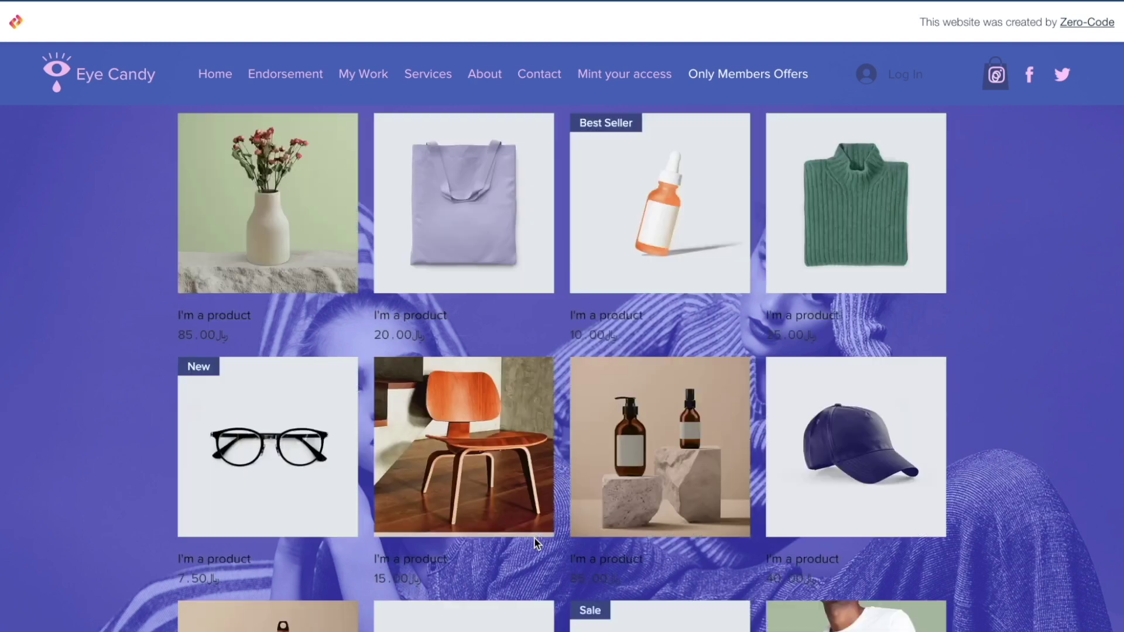
# Scroll the members-only product grid, ending on the 'no token on this wallet' notice.
pyautogui.scroll(-5, 534, 536)
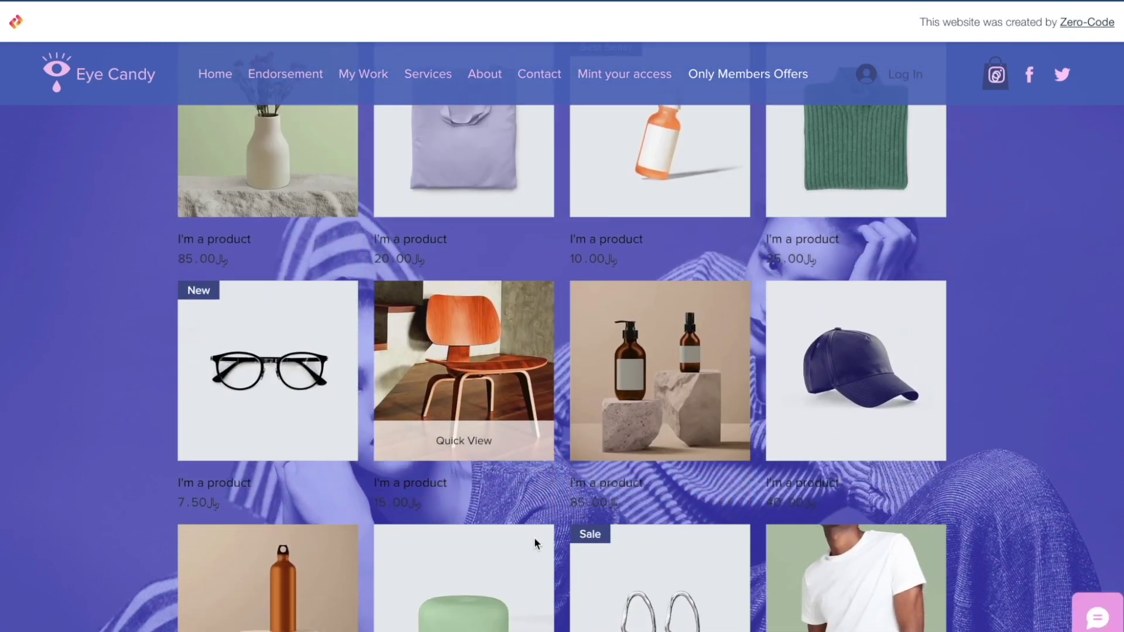
pyautogui.scroll(3, 533, 536)
pyautogui.scroll(2, 534, 536)
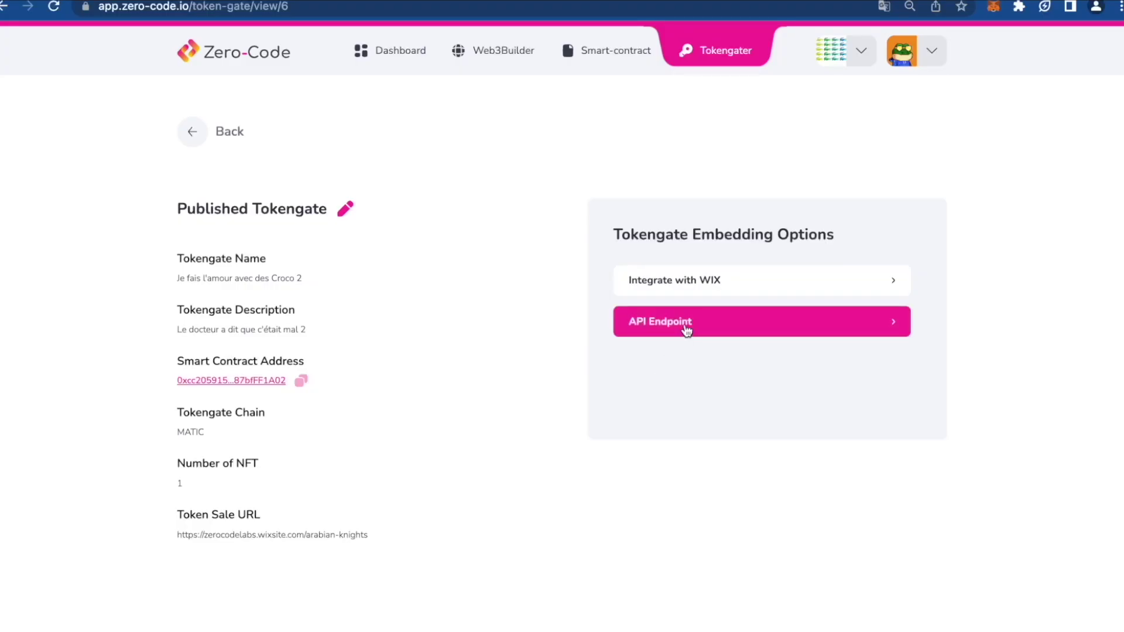
# Open the Tokengater API Endpoint page showing the Default Key cURL request.
pyautogui.click(685, 328)
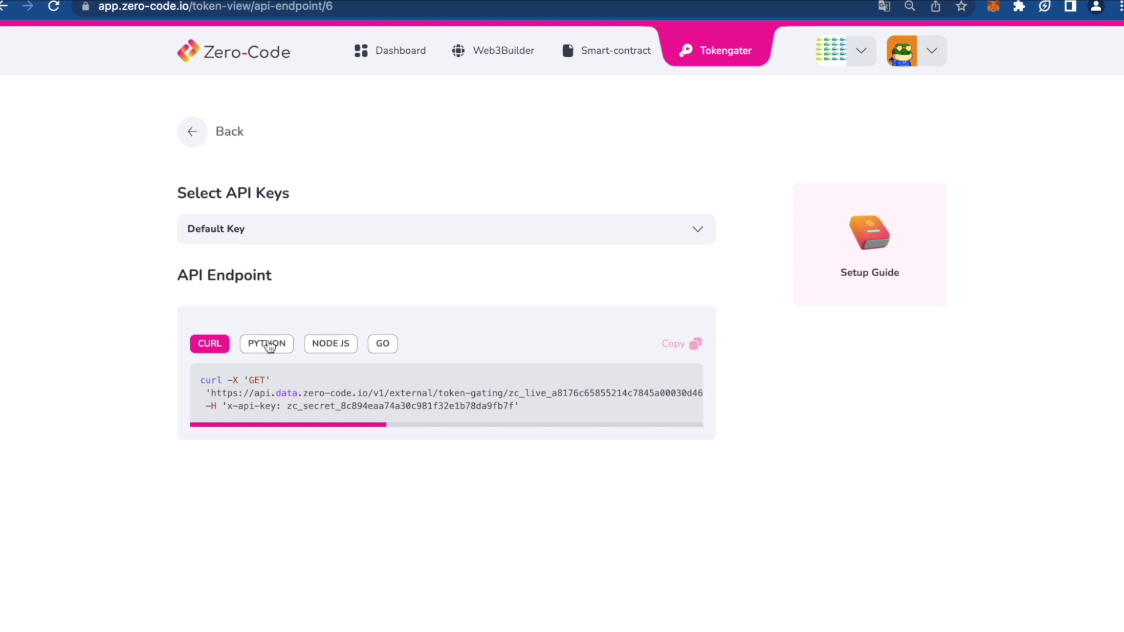
# View the endpoint code in Python, Node.js and Go, examining the is_holder result.
pyautogui.click(269, 347)
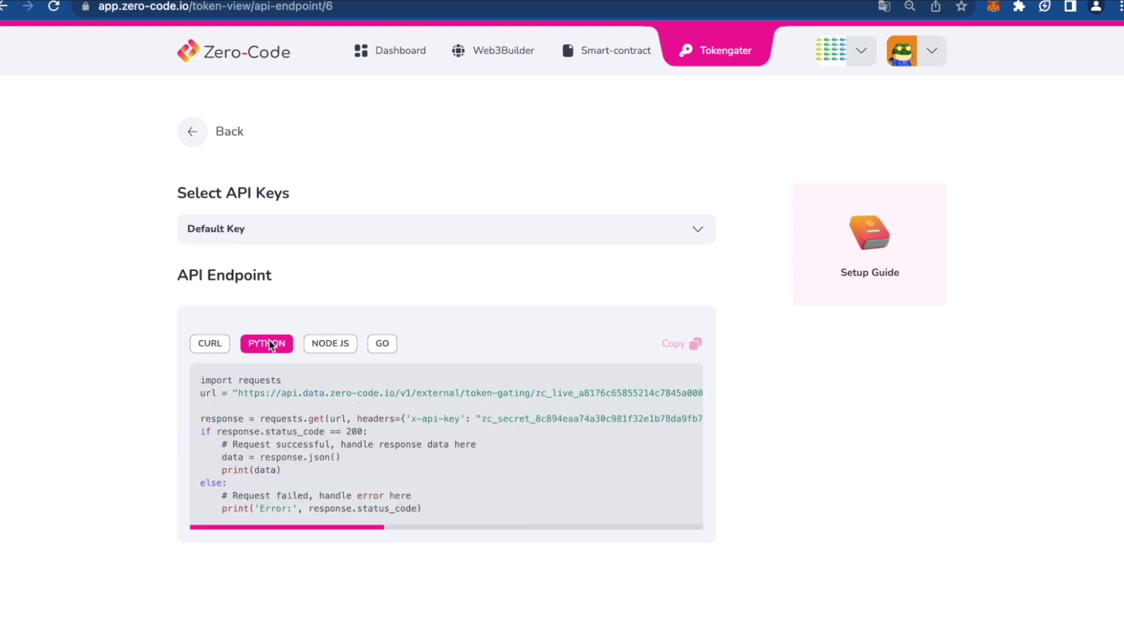
pyautogui.click(326, 346)
pyautogui.click(383, 349)
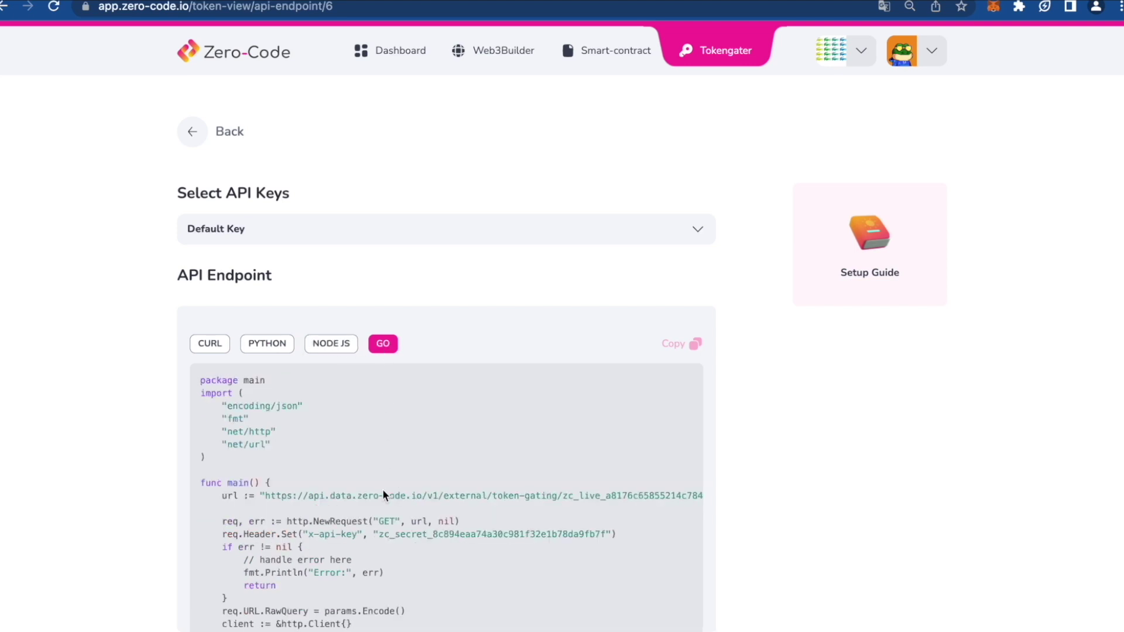
pyautogui.scroll(-4, 381, 492)
pyautogui.scroll(5, 382, 493)
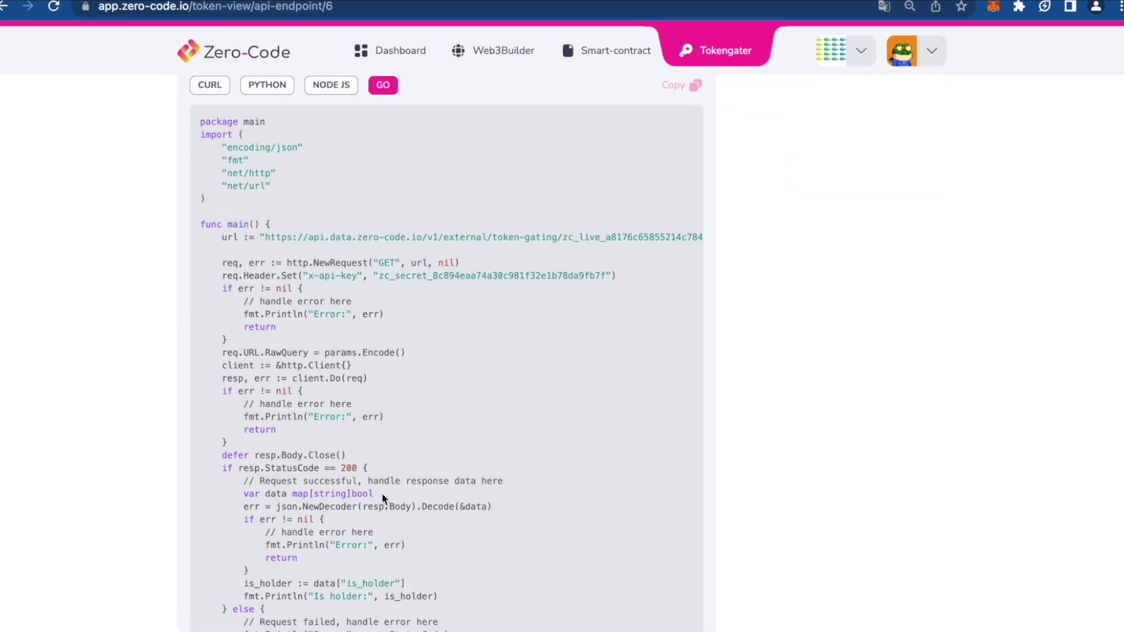
pyautogui.scroll(1, 382, 493)
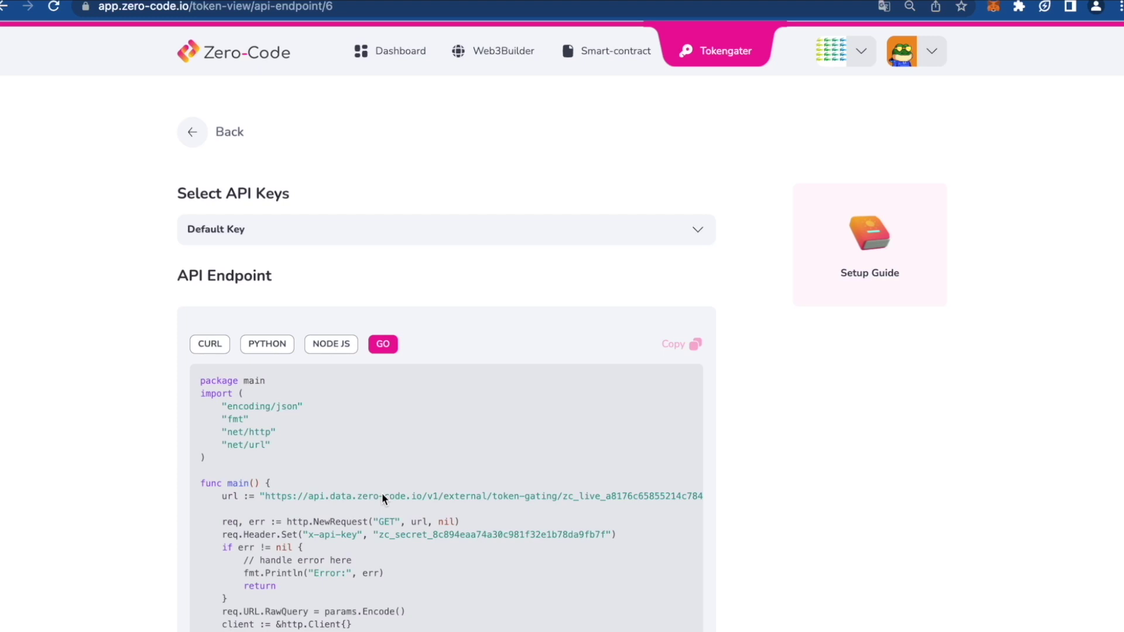
pyautogui.scroll(-3, 382, 495)
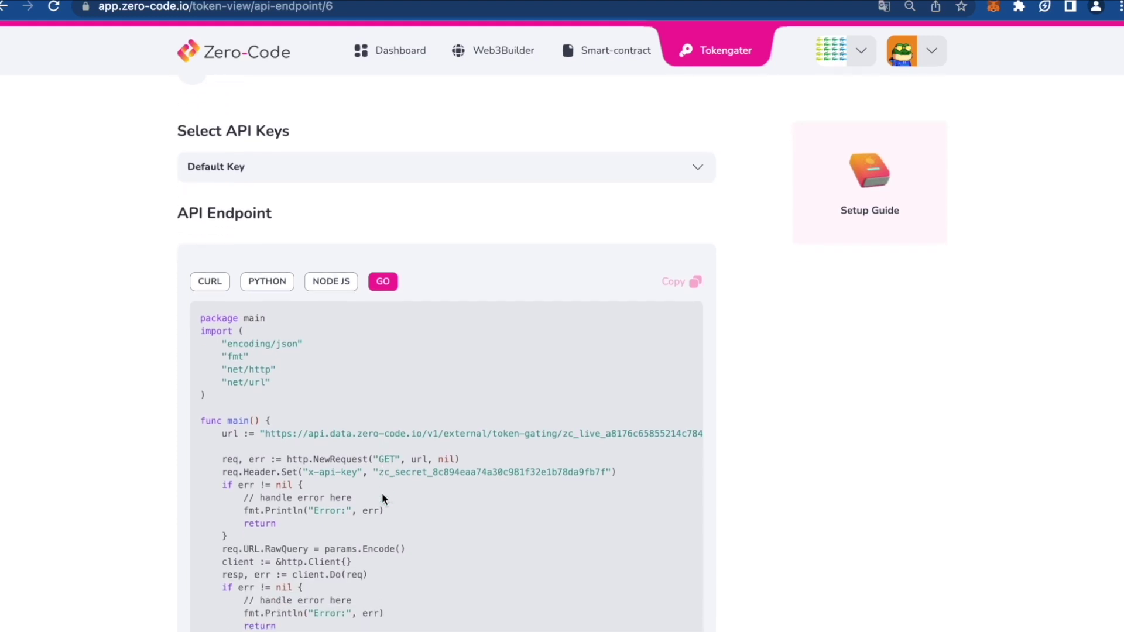
pyautogui.scroll(-5, 383, 495)
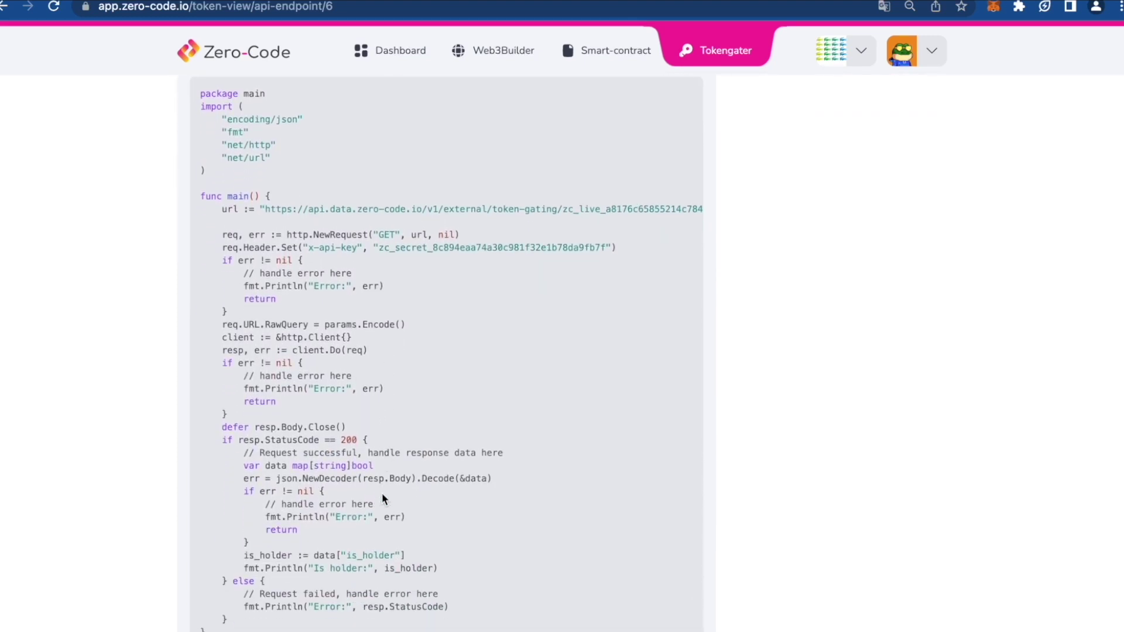
pyautogui.doubleClick(341, 561)
pyautogui.doubleClick(413, 562)
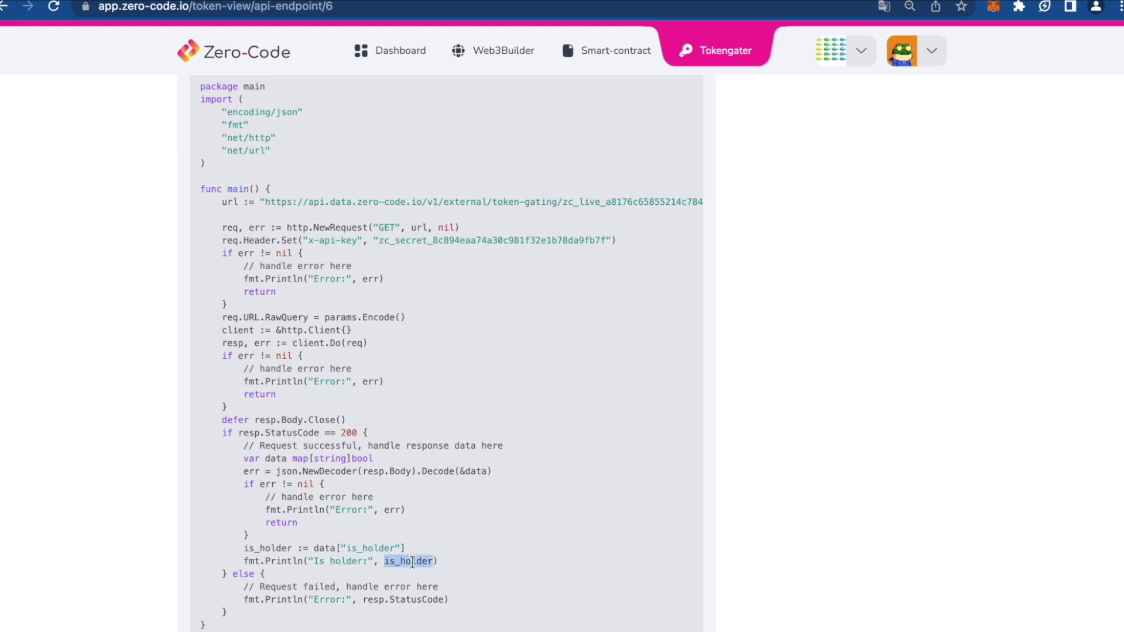
pyautogui.scroll(8, 412, 561)
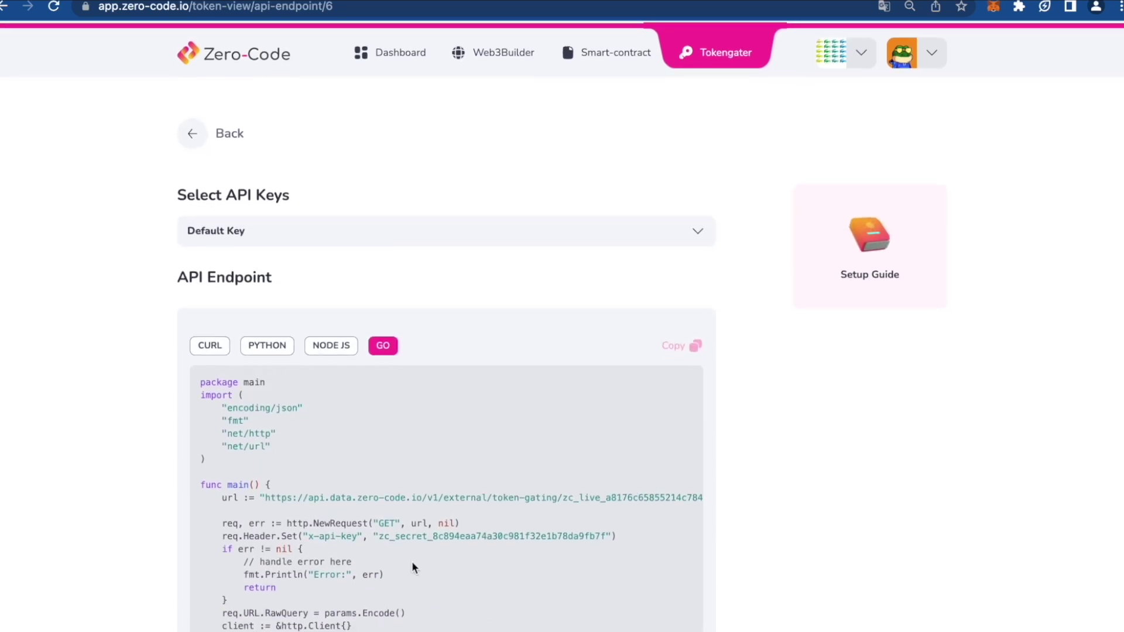
# Switch the endpoint to Croco Key and open the API Key Manager.
pyautogui.click(540, 243)
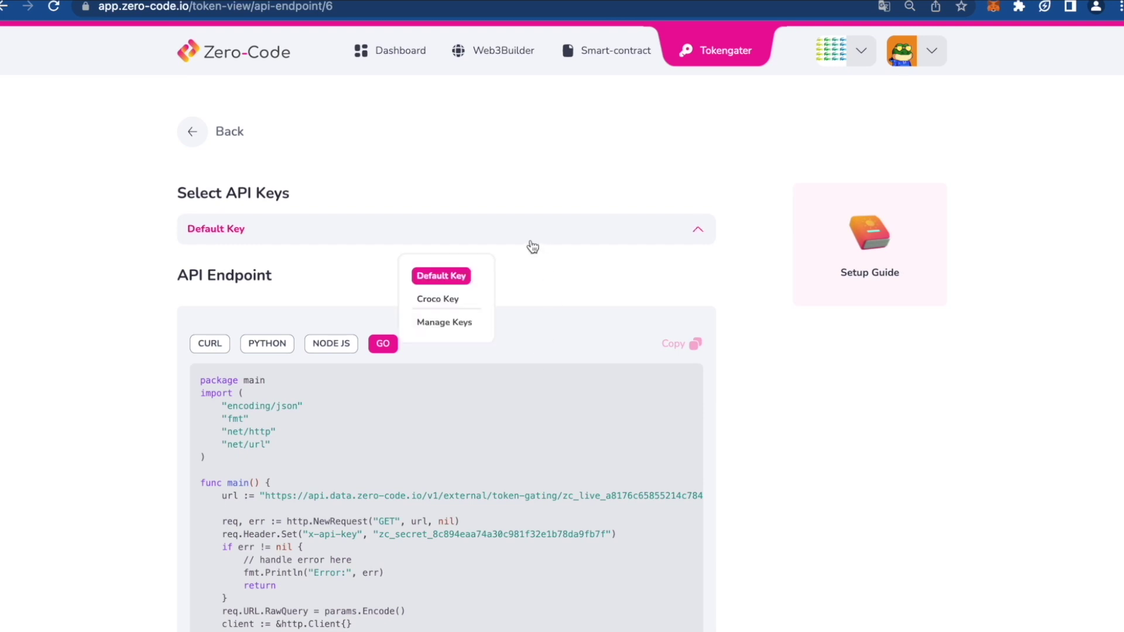
pyautogui.click(442, 301)
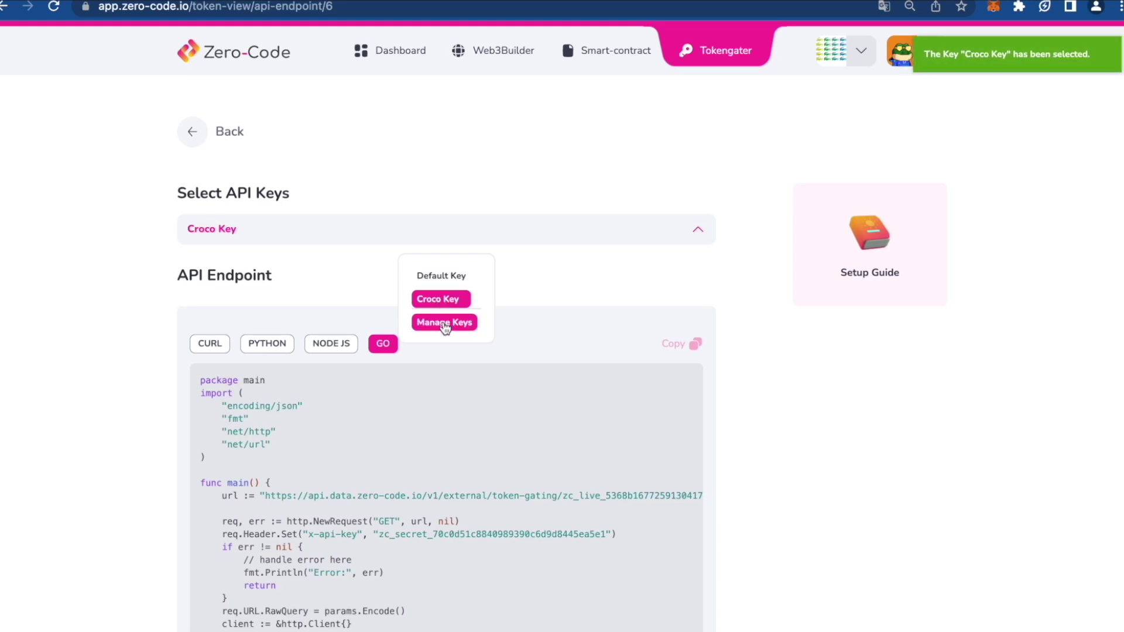
pyautogui.click(443, 324)
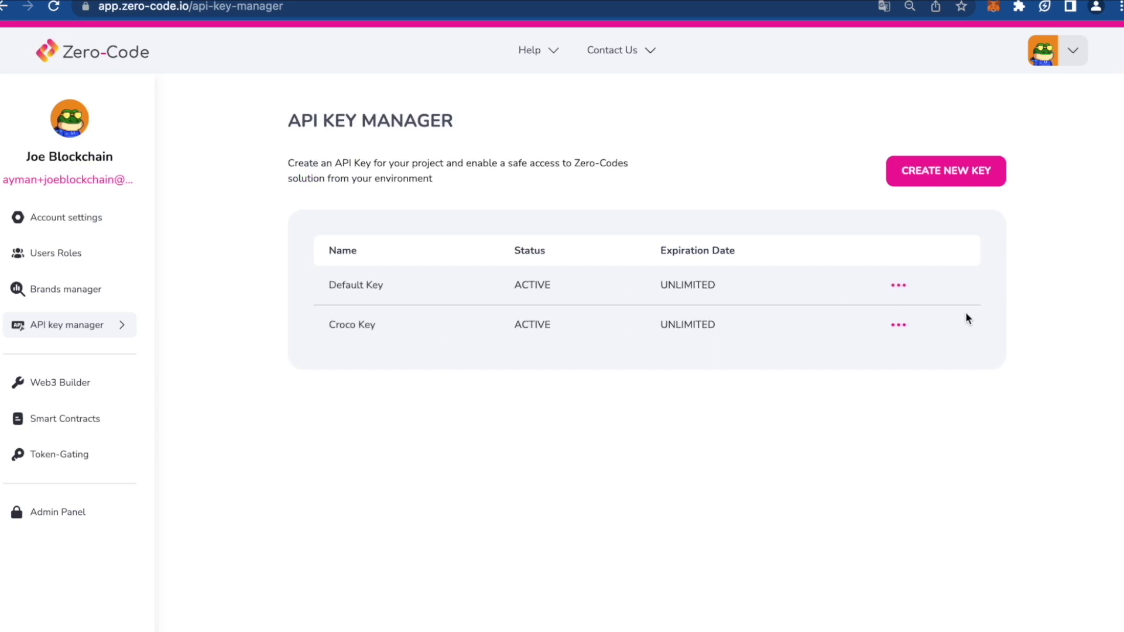
# Create a never-expiring API key named 'Croco 2', then go to User Roles.
pyautogui.click(941, 177)
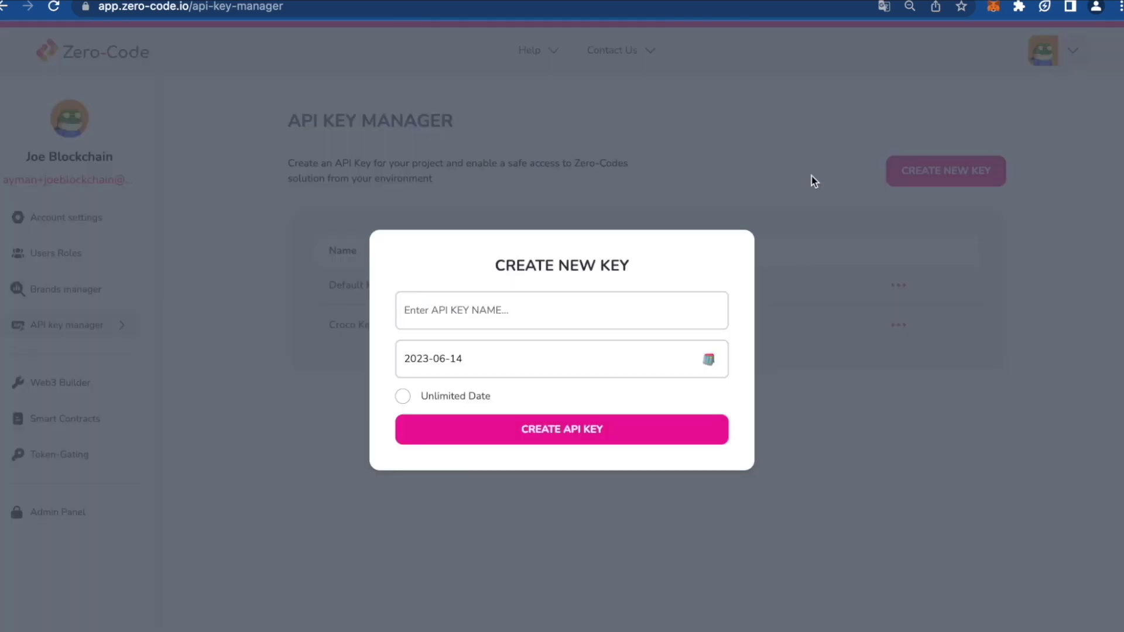
pyautogui.click(589, 311)
pyautogui.write('Croco')
pyautogui.write(' 2')
pyautogui.click(669, 361)
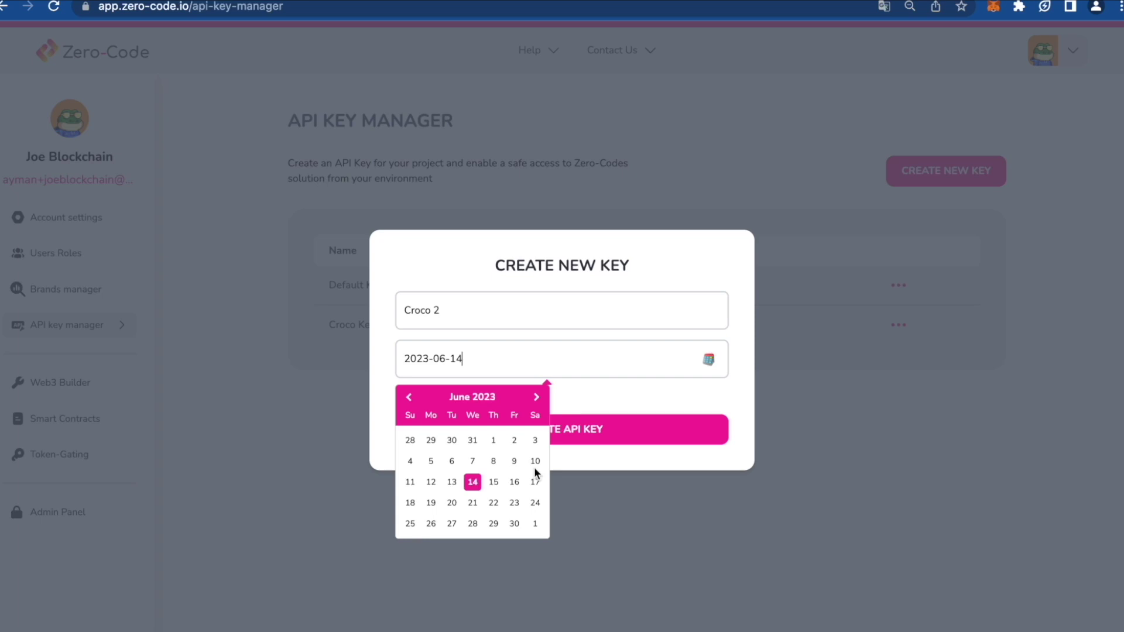
pyautogui.click(708, 392)
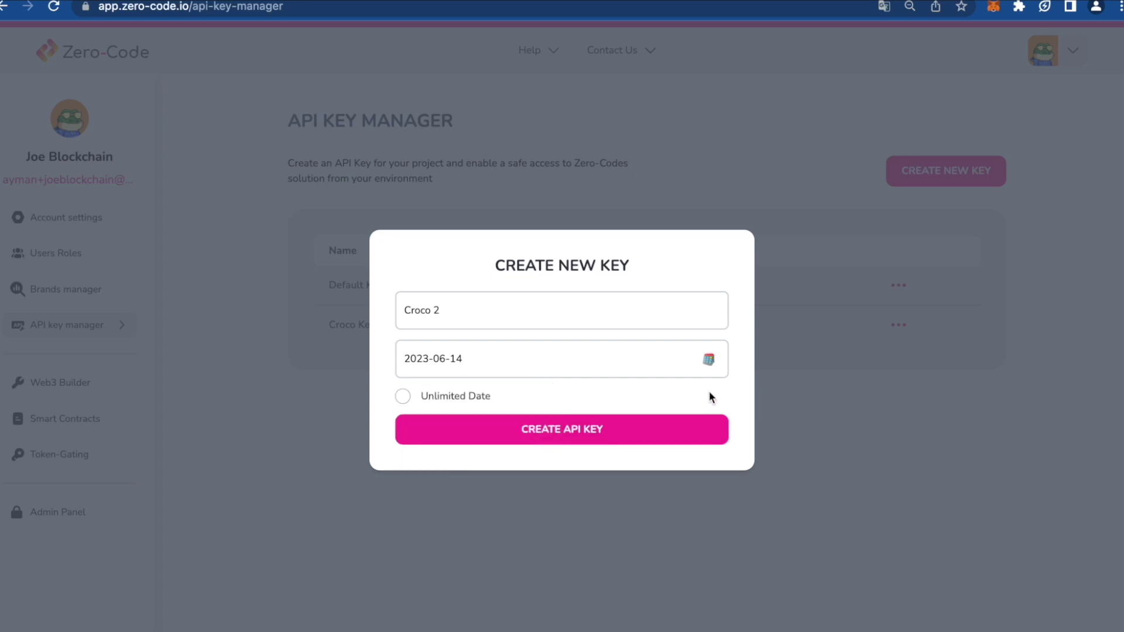
pyautogui.click(404, 398)
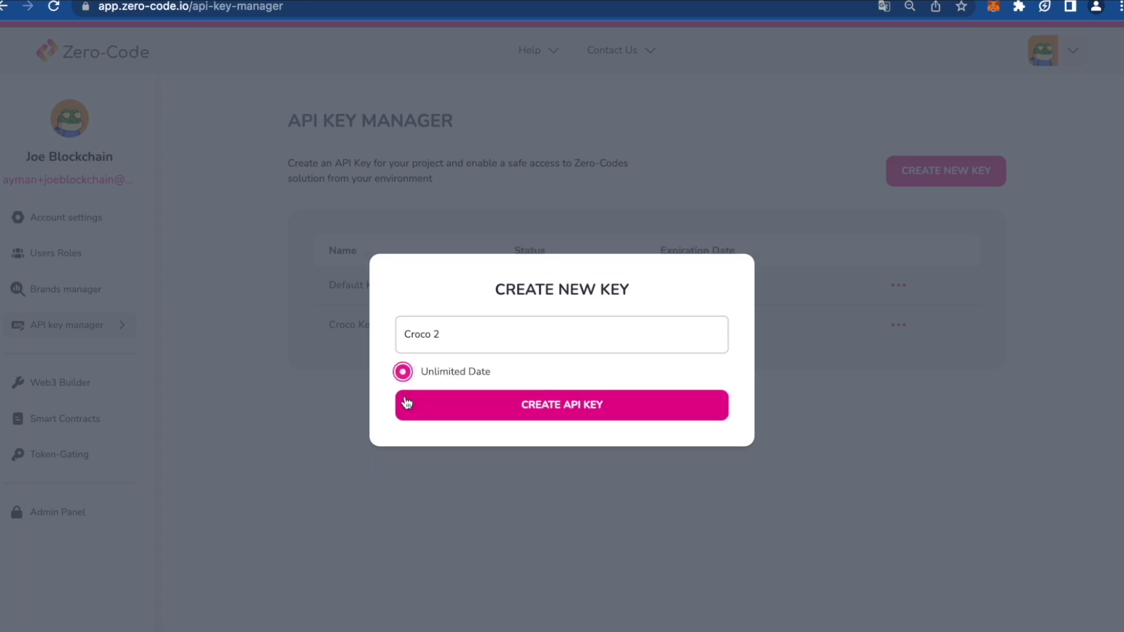
pyautogui.click(483, 414)
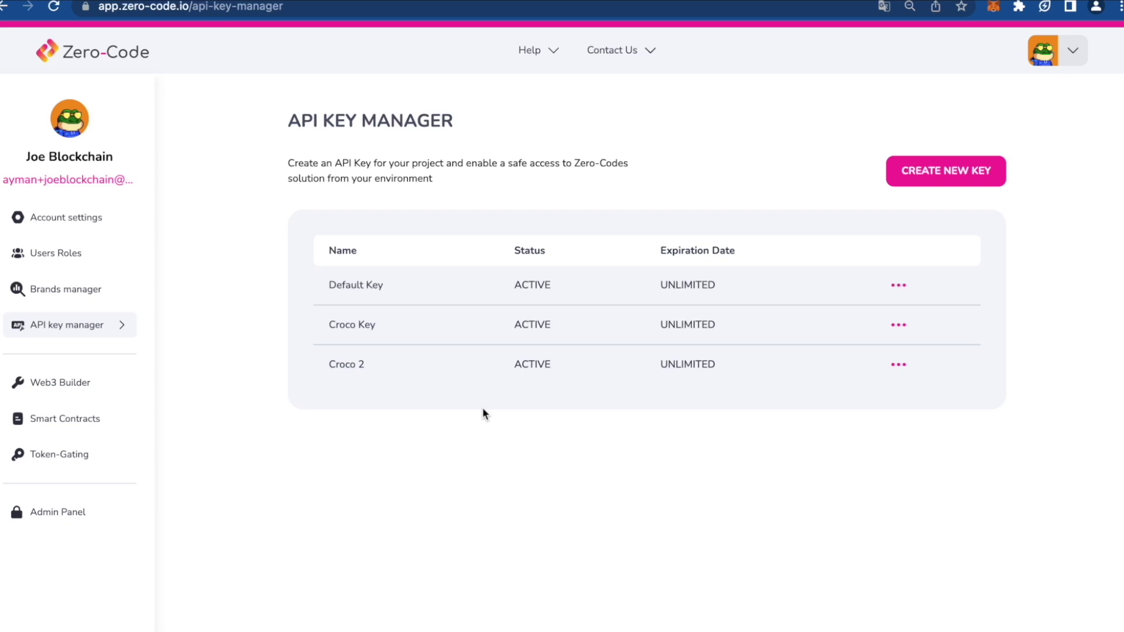
pyautogui.click(74, 262)
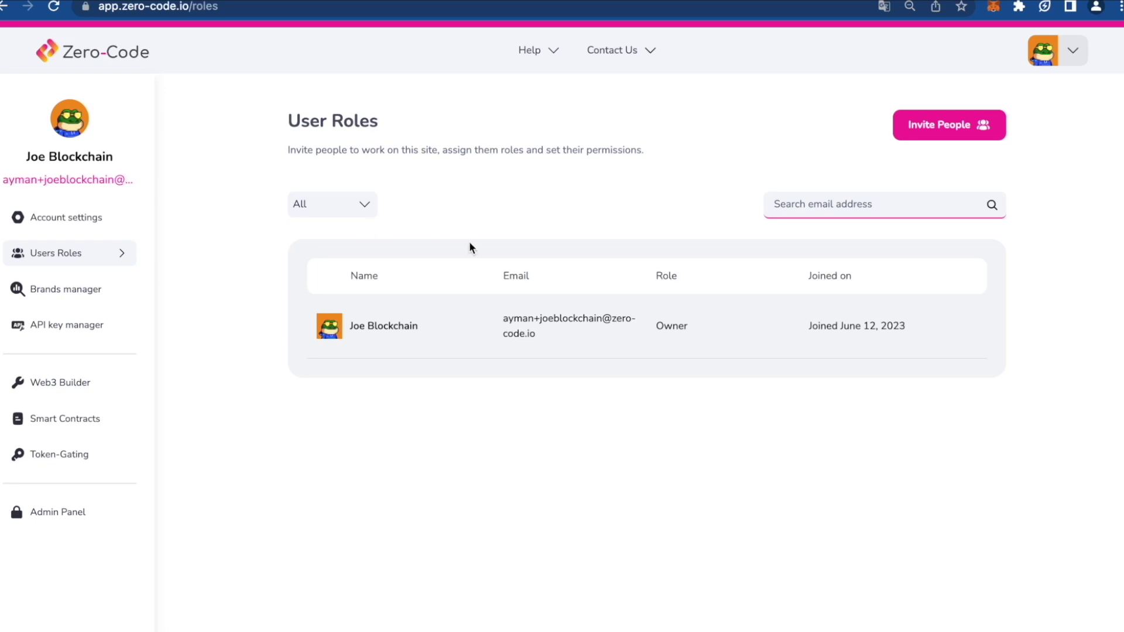
pyautogui.click(367, 206)
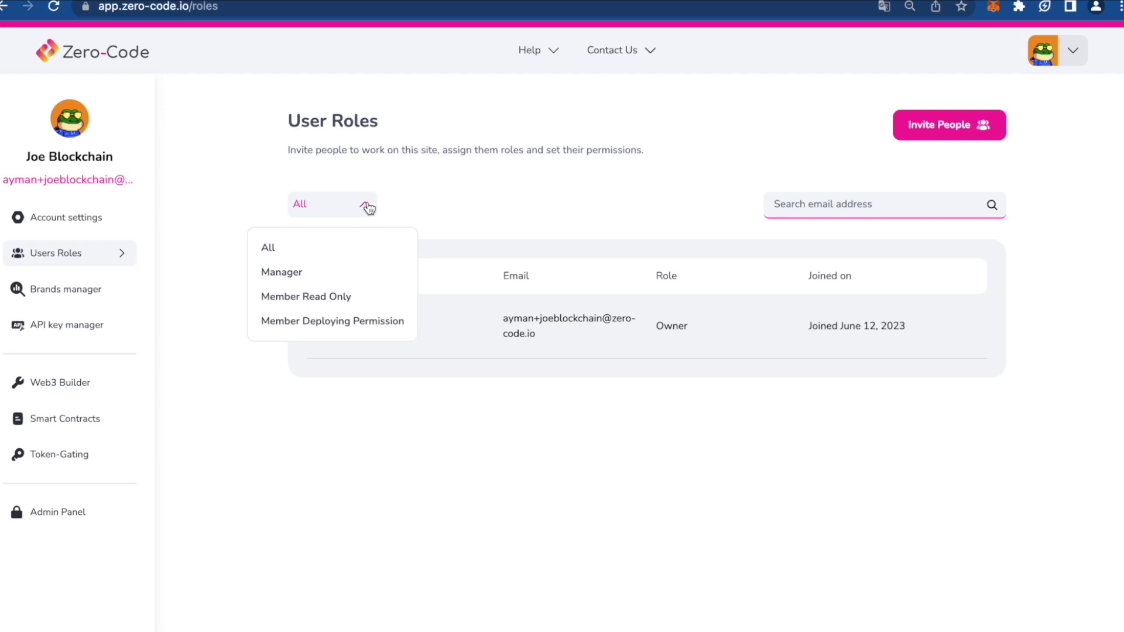
pyautogui.click(367, 206)
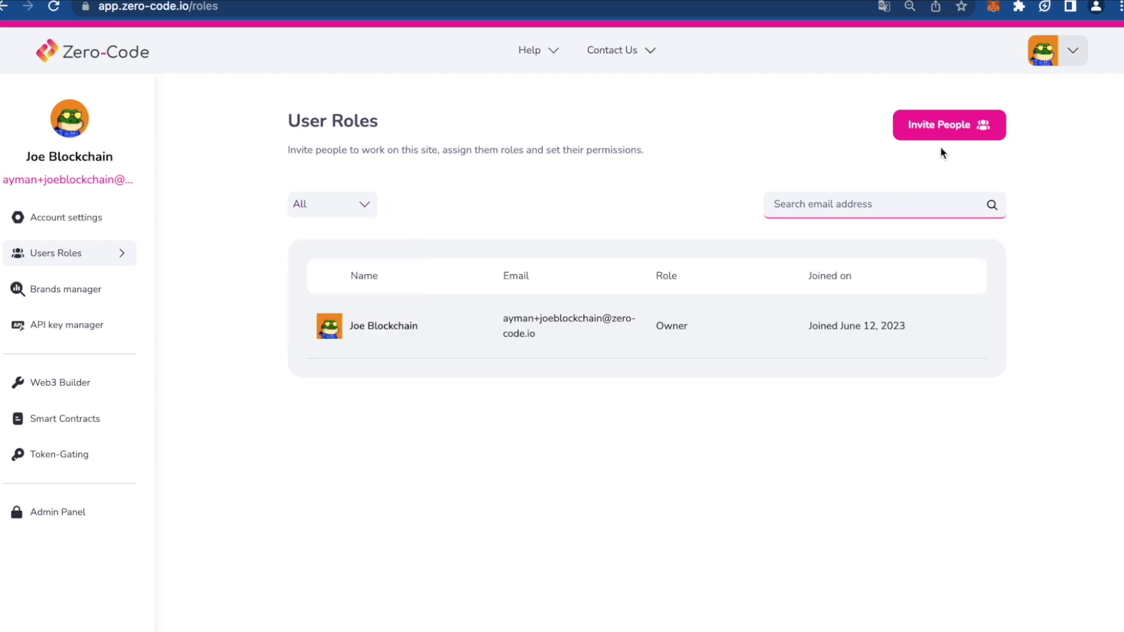
pyautogui.click(948, 129)
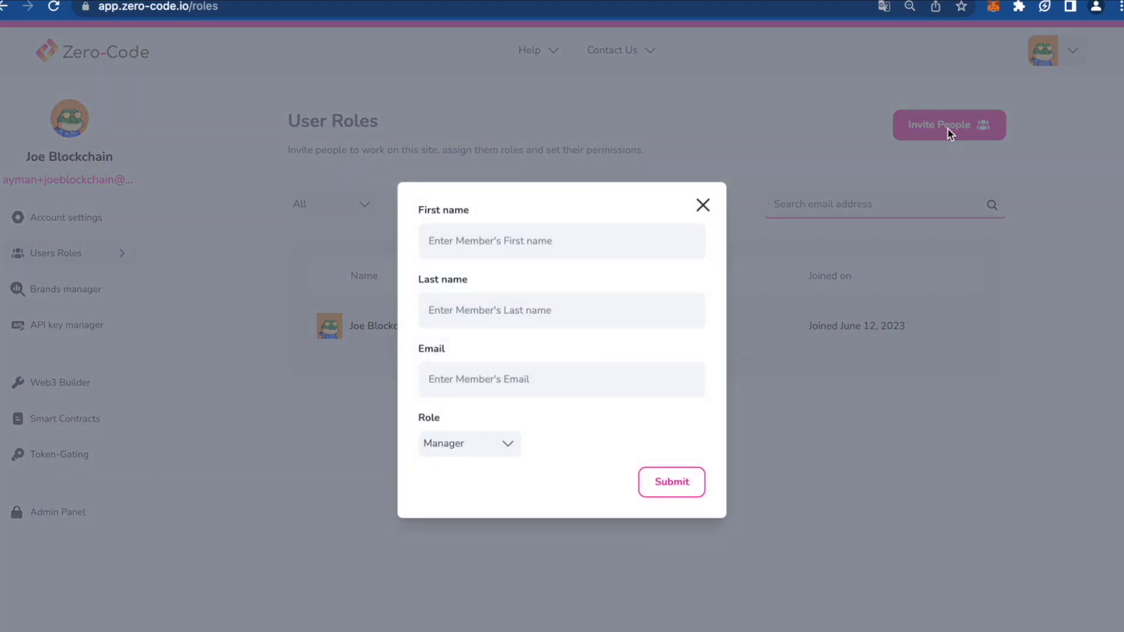
pyautogui.click(559, 241)
pyautogui.click(517, 283)
pyautogui.click(515, 310)
pyautogui.click(517, 351)
pyautogui.click(459, 379)
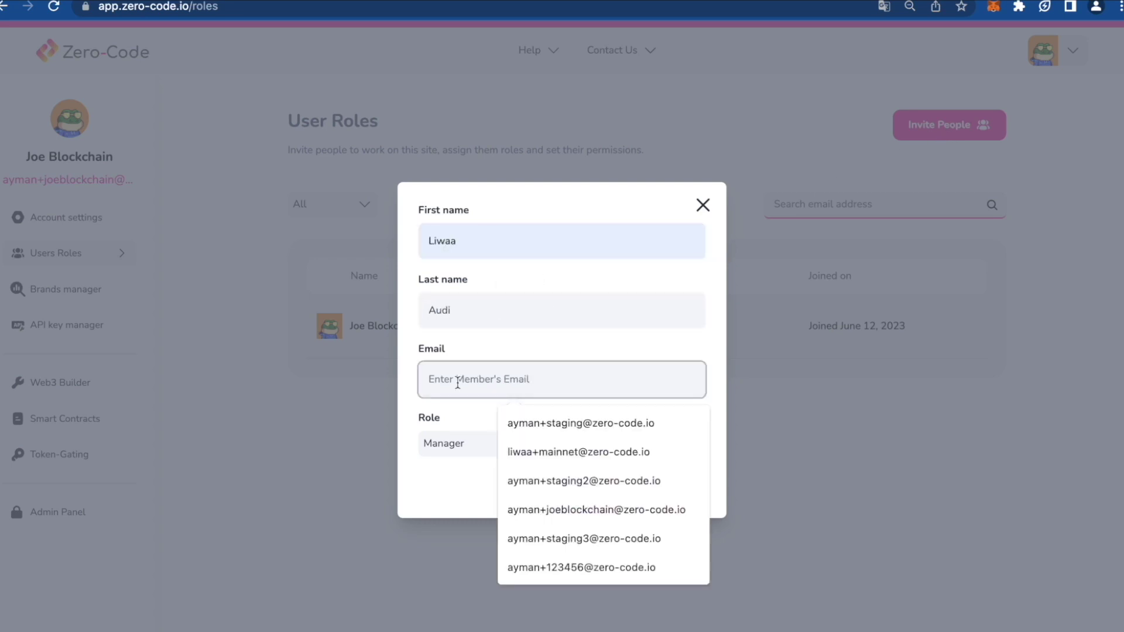
pyautogui.write('liwaa')
pyautogui.click(521, 422)
# Give the invitee Member Deploying Permission, send the invite, and open the Brands manager.
pyautogui.click(508, 450)
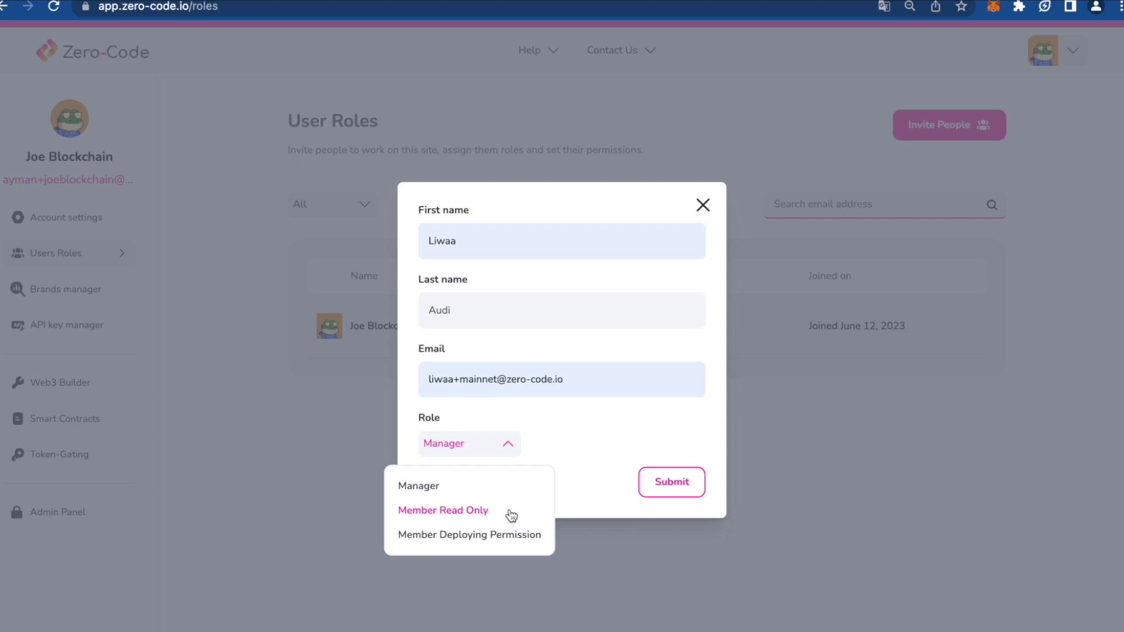
pyautogui.click(520, 533)
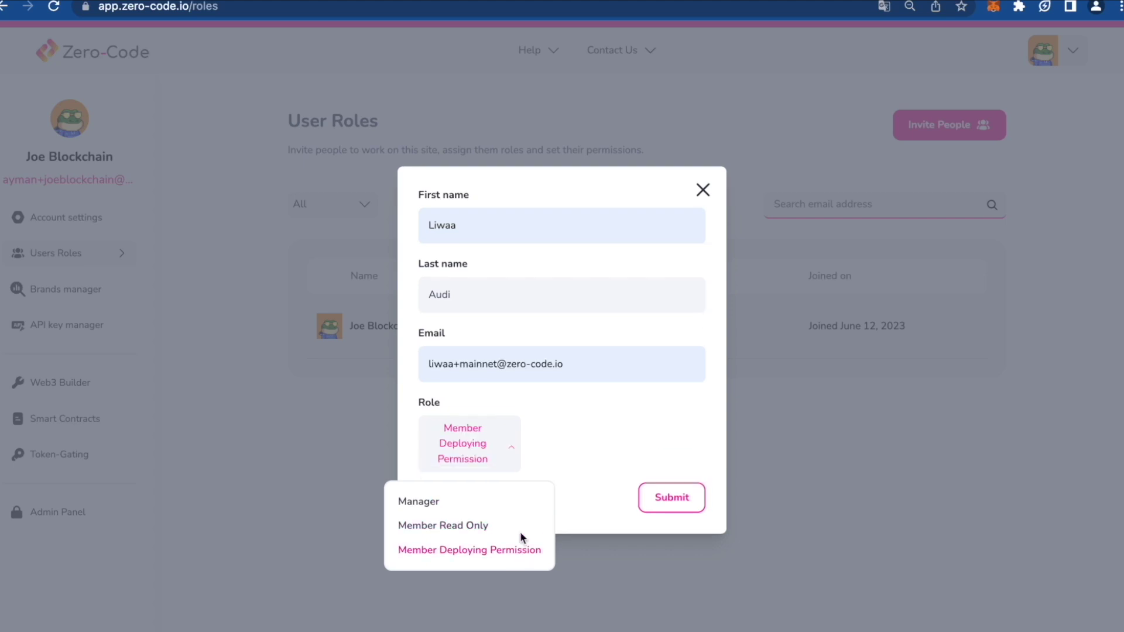
pyautogui.click(672, 497)
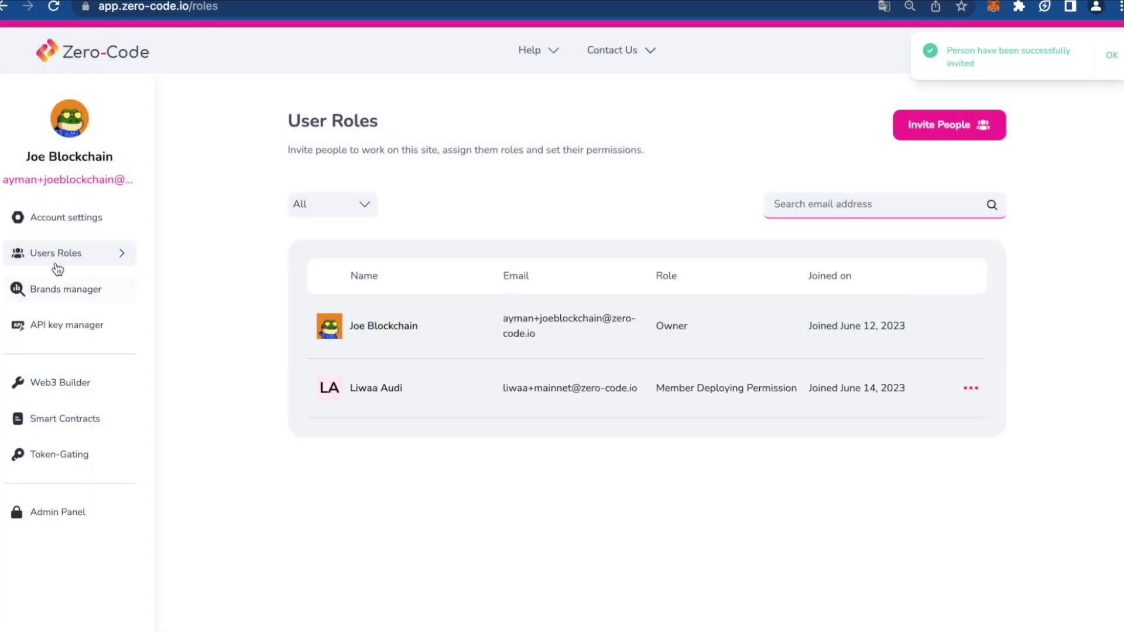
pyautogui.click(64, 298)
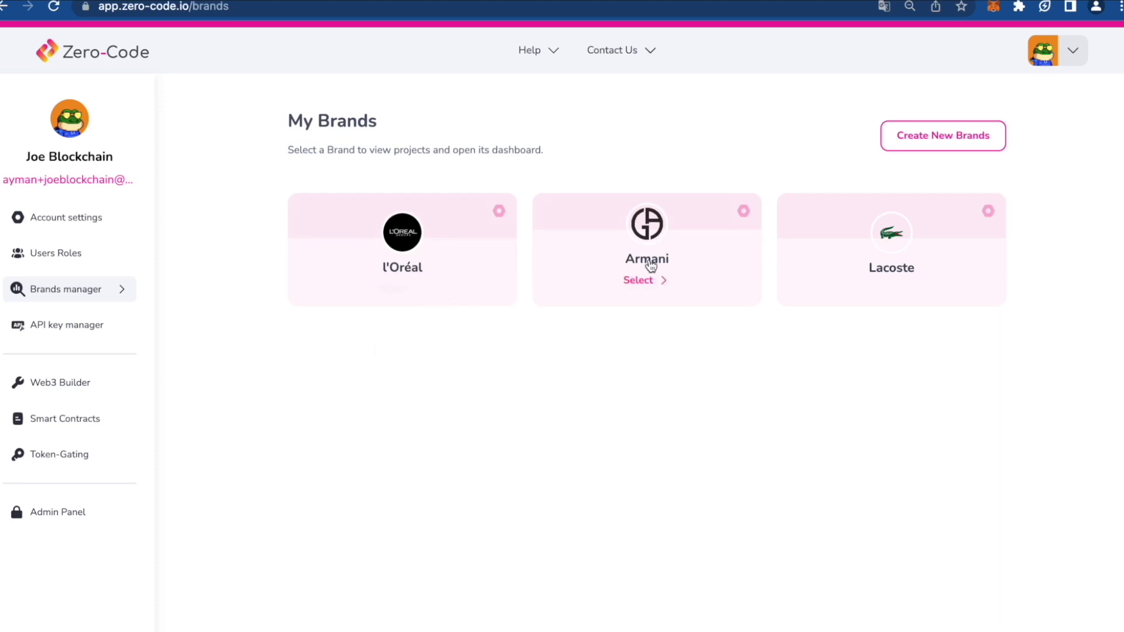
# Open the Lacoste brand page from My Brands.
pyautogui.moveTo(891, 251)
pyautogui.click(884, 279)
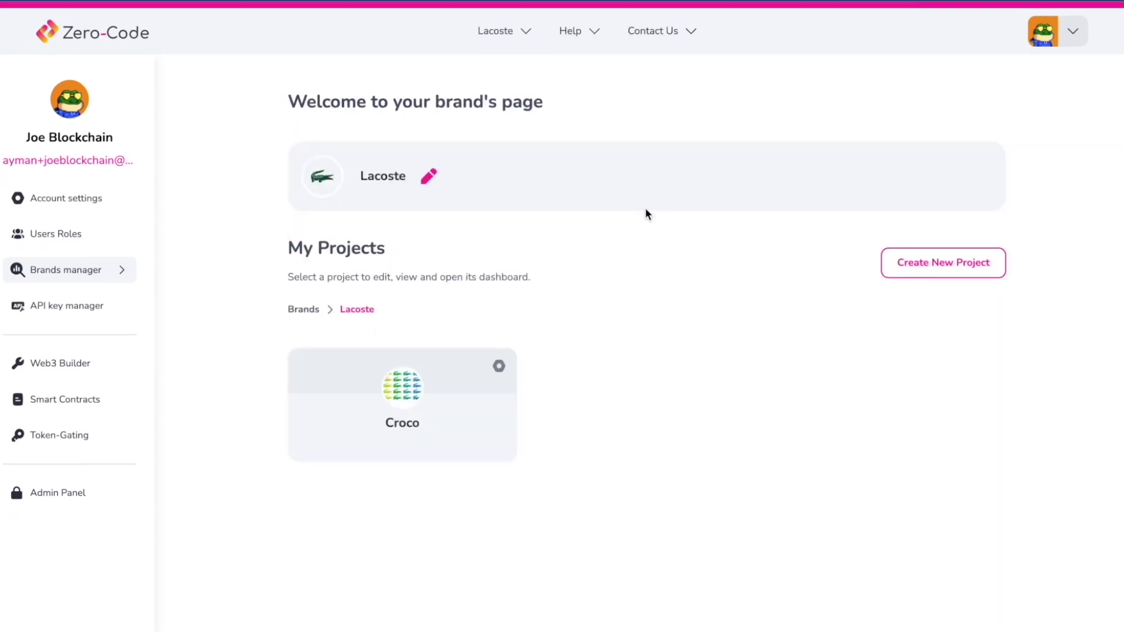